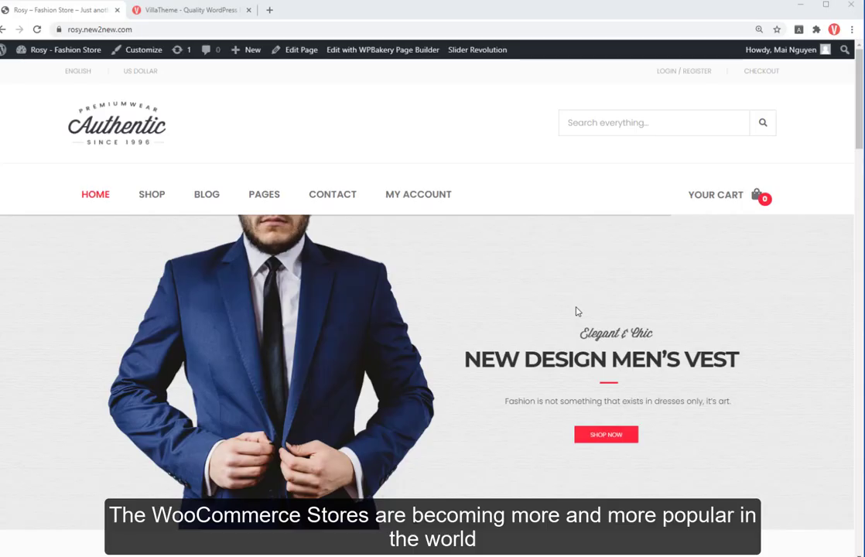
Scroll down the Rosy Fashion Store home page to look it over.
{"action": "scroll", "coordinate": [569, 310], "scroll_direction": "down", "scroll_amount": 1}
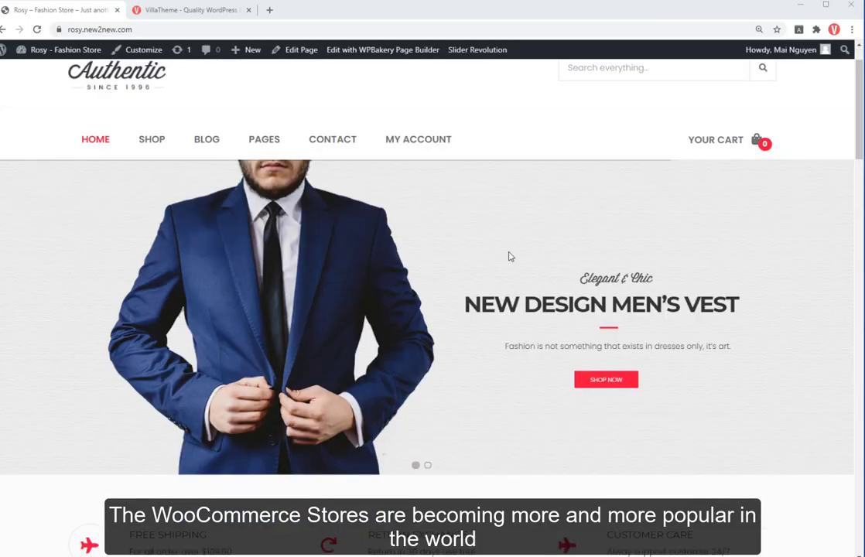
{"action": "scroll", "coordinate": [509, 256], "scroll_direction": "down", "scroll_amount": 1}
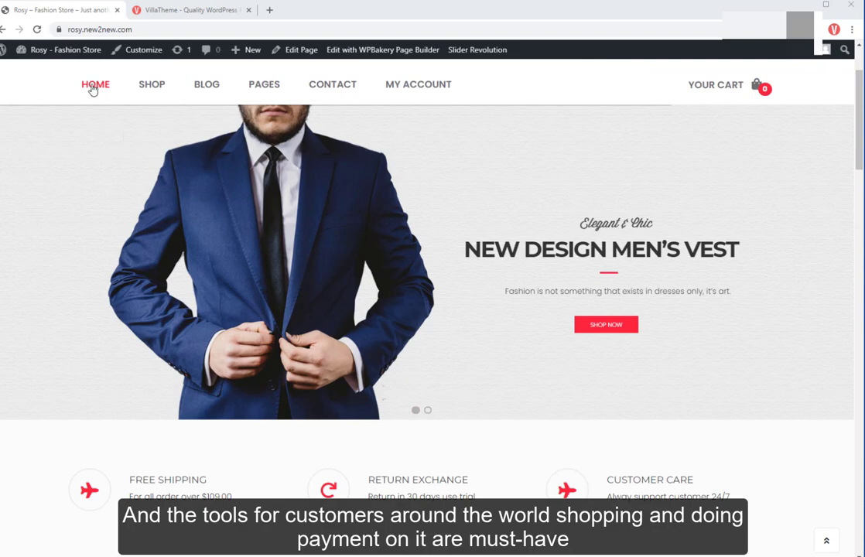
Go to the Shop product listing and scroll to the products.
{"action": "left_click", "coordinate": [147, 85]}
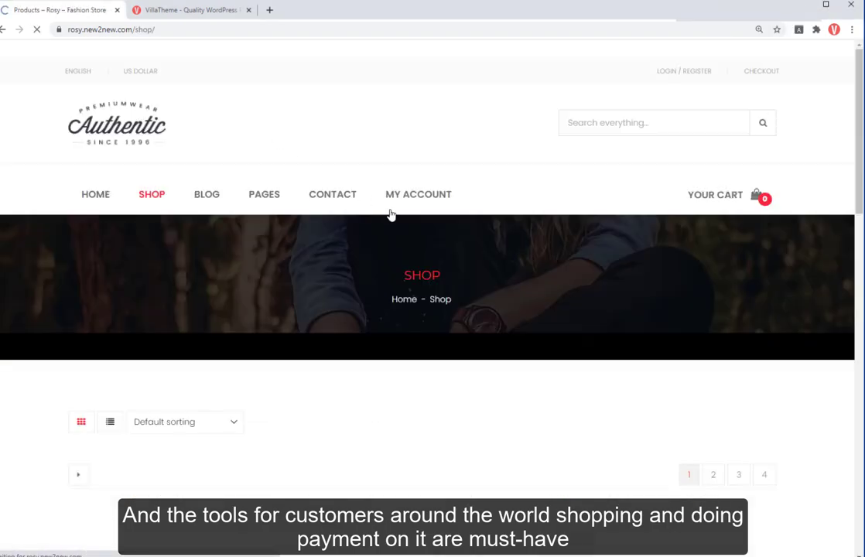
{"action": "scroll", "coordinate": [400, 232], "scroll_direction": "down", "scroll_amount": 4}
{"action": "scroll", "coordinate": [405, 235], "scroll_direction": "down", "scroll_amount": 3}
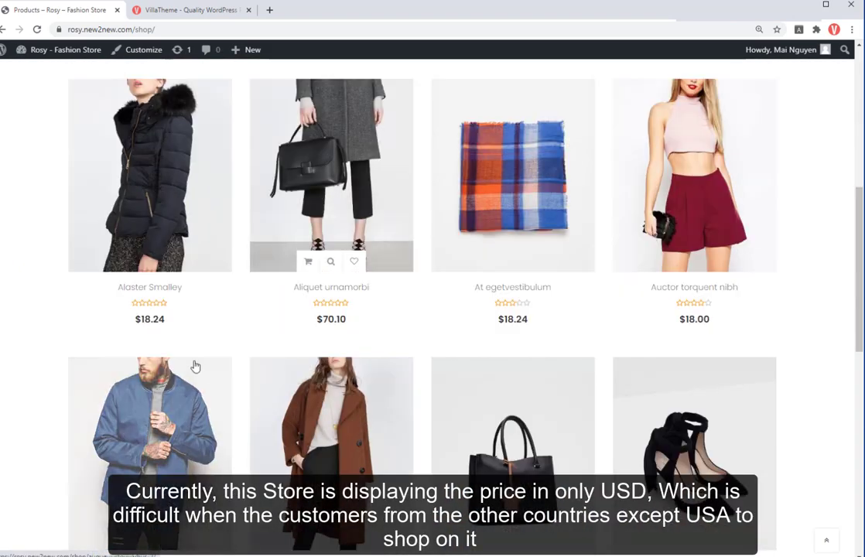
Highlight the USD-only prices $18.24, $70.10 and $18.00 on the Shop page.
{"action": "left_click_drag", "start_coordinate": [123, 329], "coordinate": [187, 327]}
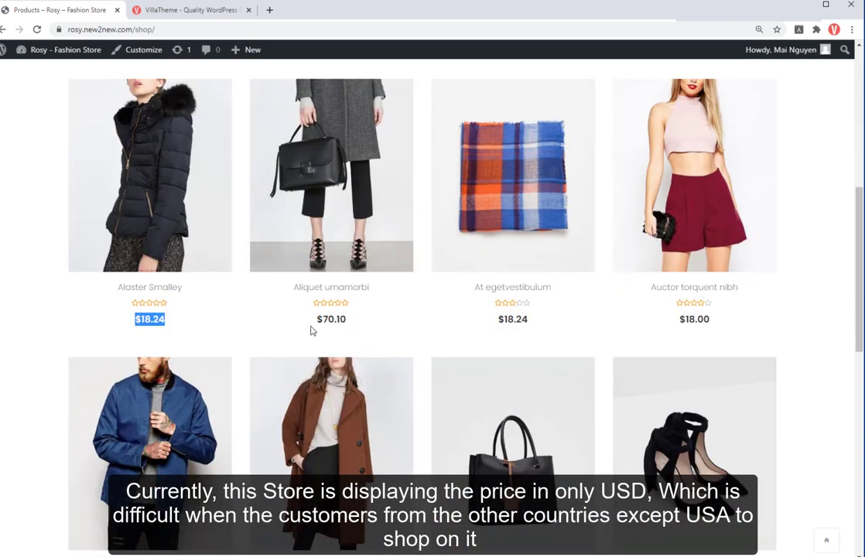
{"action": "left_click_drag", "start_coordinate": [311, 331], "coordinate": [356, 329]}
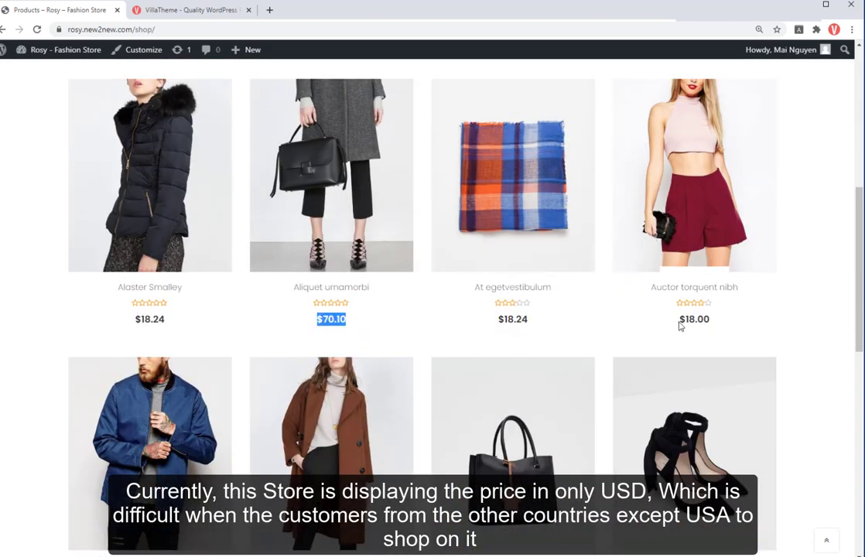
{"action": "left_click_drag", "start_coordinate": [675, 323], "coordinate": [714, 325]}
{"action": "scroll", "coordinate": [285, 308], "scroll_direction": "down", "scroll_amount": 2}
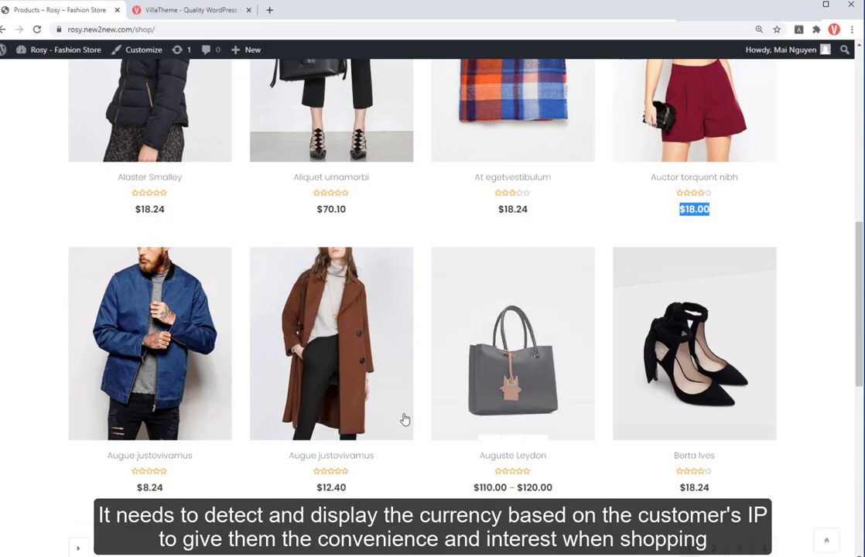
{"action": "scroll", "coordinate": [202, 245], "scroll_direction": "up", "scroll_amount": 4}
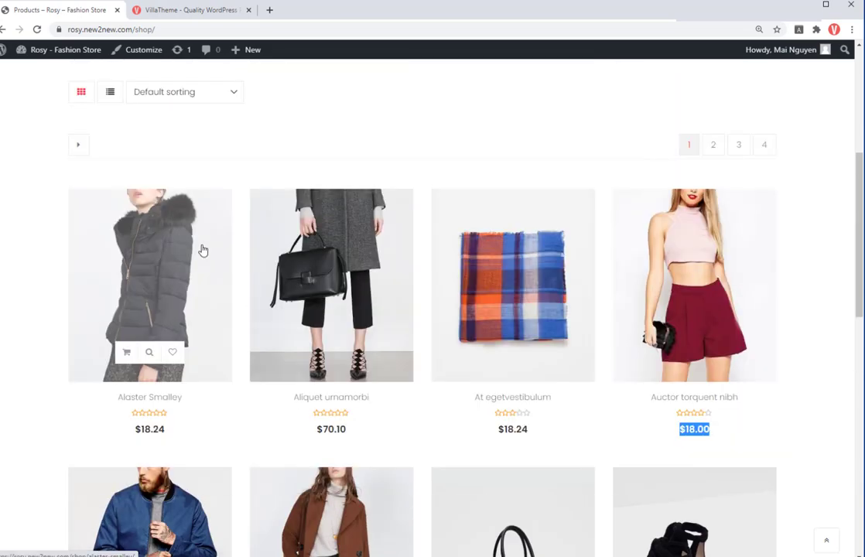
{"action": "scroll", "coordinate": [203, 249], "scroll_direction": "up", "scroll_amount": 6}
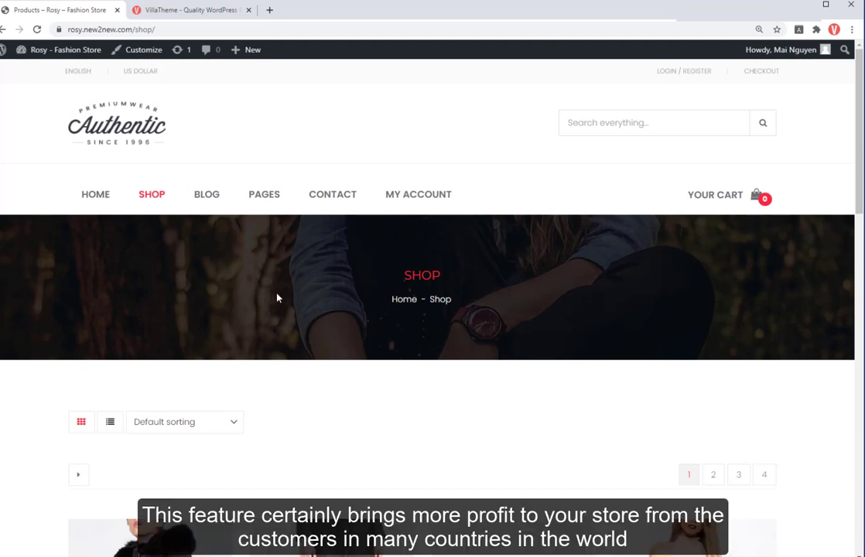
From VillaTheme's Products list, open WooCommerce Multi Currency's free version download page.
{"action": "left_click", "coordinate": [186, 10]}
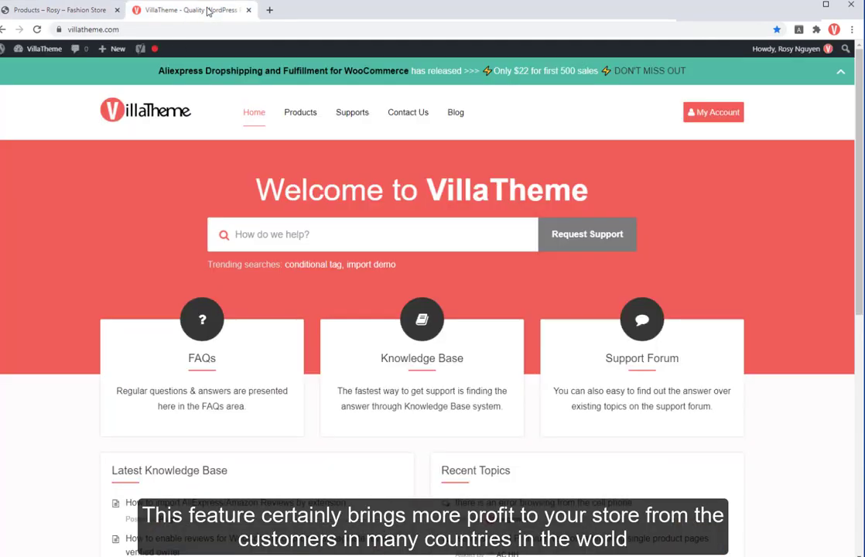
{"action": "mouse_move", "coordinate": [316, 116]}
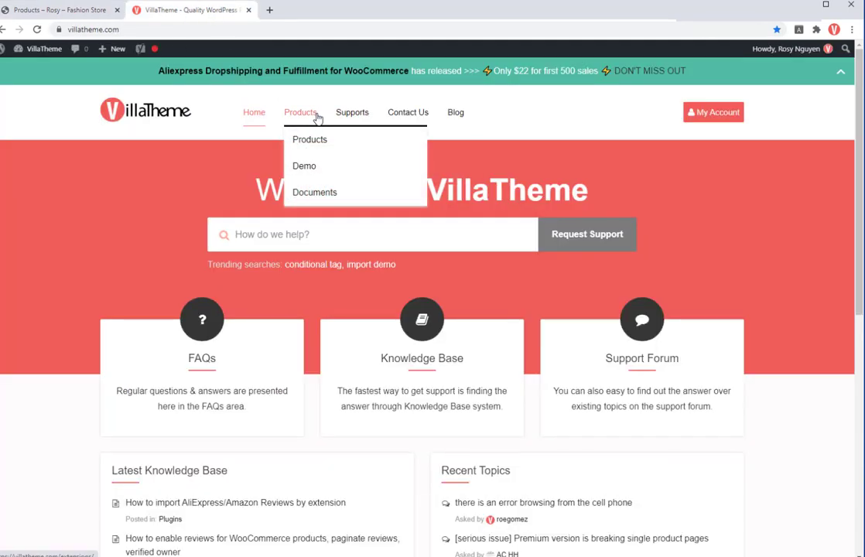
{"action": "left_click", "coordinate": [294, 143]}
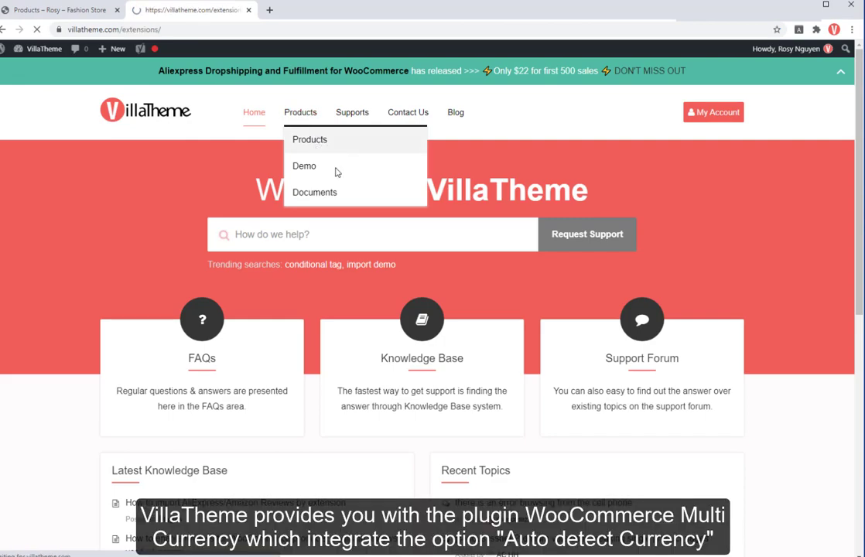
{"action": "scroll", "coordinate": [366, 232], "scroll_direction": "down", "scroll_amount": 7}
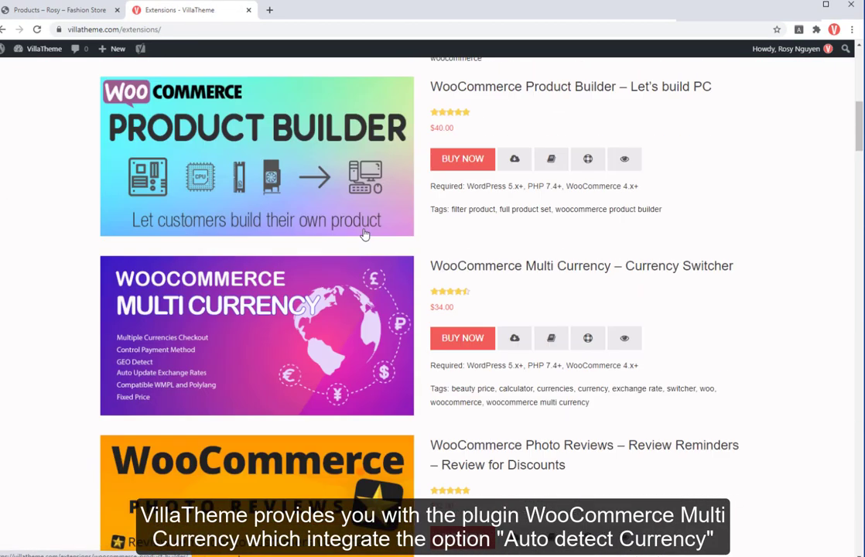
{"action": "scroll", "coordinate": [365, 234], "scroll_direction": "down", "scroll_amount": 1}
{"action": "left_click", "coordinate": [516, 283]}
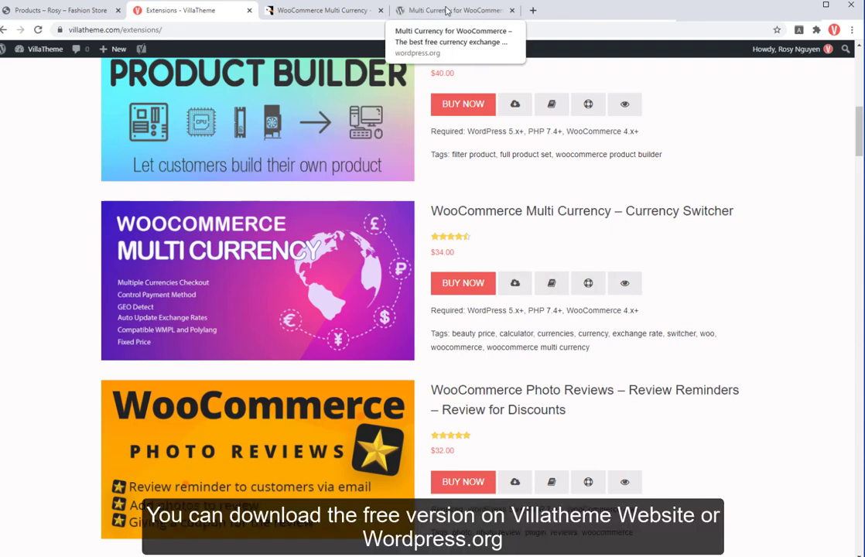
On the WordPress.org plugin page, highlight the plugin title and its author VillaTheme.
{"action": "left_click", "coordinate": [445, 10]}
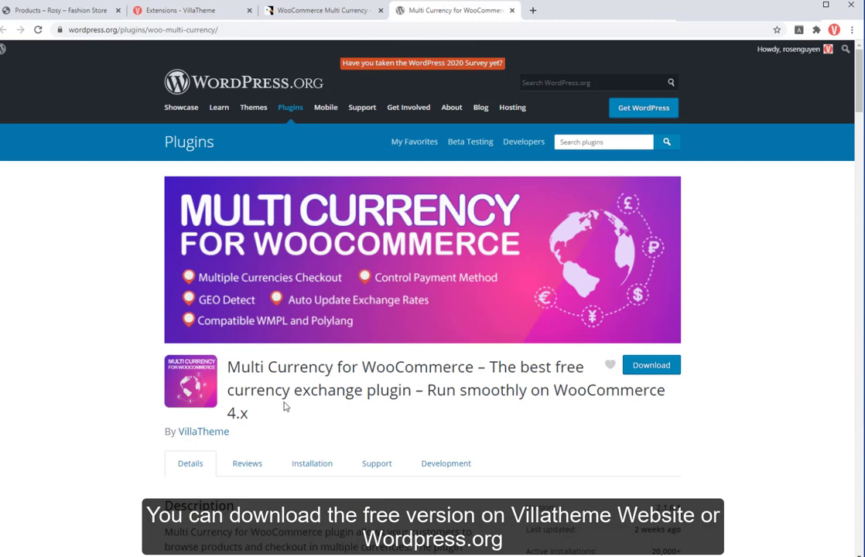
{"action": "left_click_drag", "start_coordinate": [240, 367], "coordinate": [692, 411]}
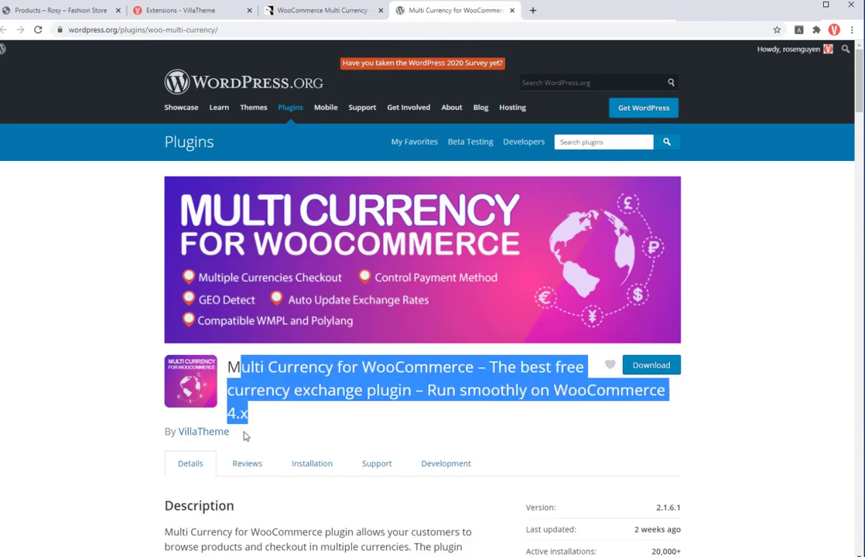
{"action": "left_click", "coordinate": [217, 443]}
{"action": "left_click_drag", "start_coordinate": [183, 445], "coordinate": [222, 443]}
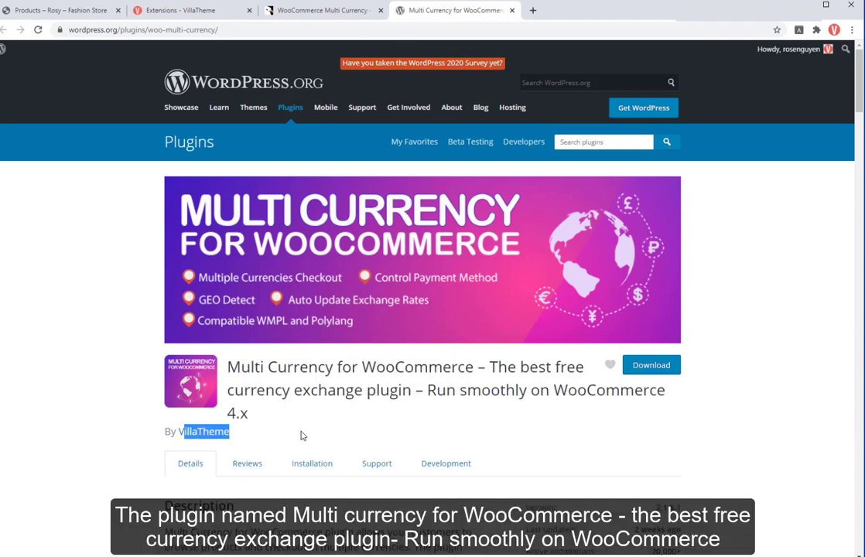
{"action": "left_click", "coordinate": [538, 418]}
Scroll through the plugin description and details, including version 2.1.6.1 and 20,000+ installs.
{"action": "scroll", "coordinate": [568, 409], "scroll_direction": "down", "scroll_amount": 2}
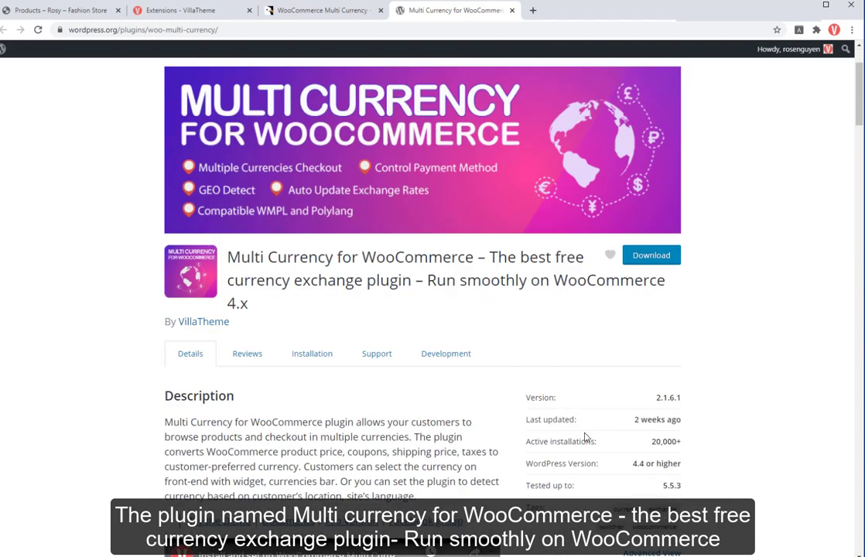
{"action": "left_click_drag", "start_coordinate": [663, 449], "coordinate": [694, 447]}
{"action": "left_click", "coordinate": [684, 450]}
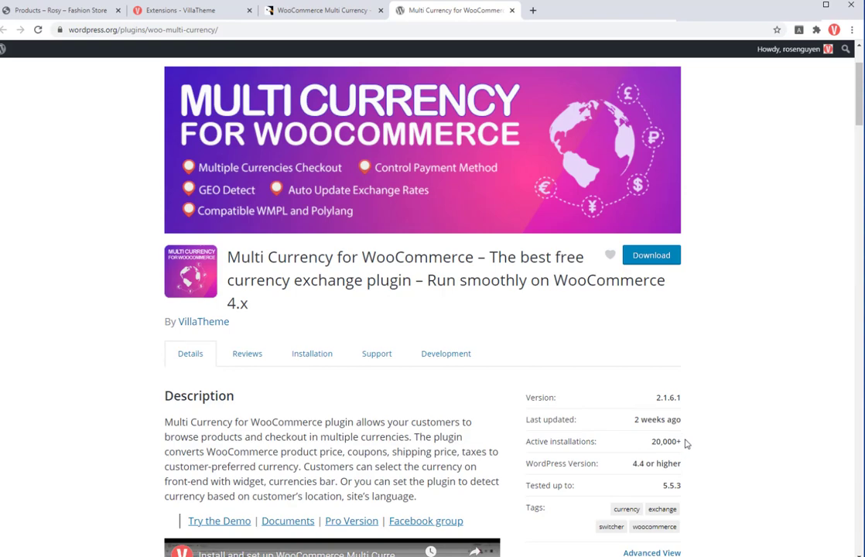
{"action": "scroll", "coordinate": [693, 438], "scroll_direction": "down", "scroll_amount": 3}
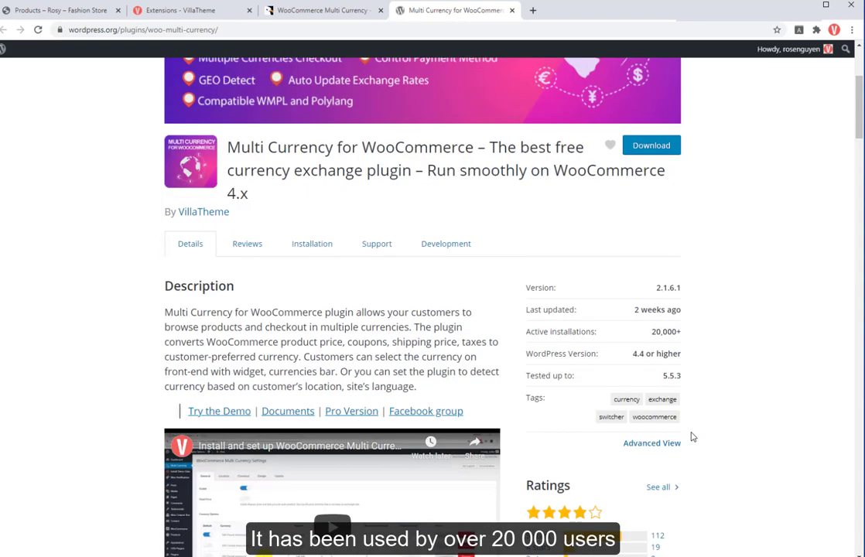
{"action": "scroll", "coordinate": [692, 438], "scroll_direction": "up", "scroll_amount": 5}
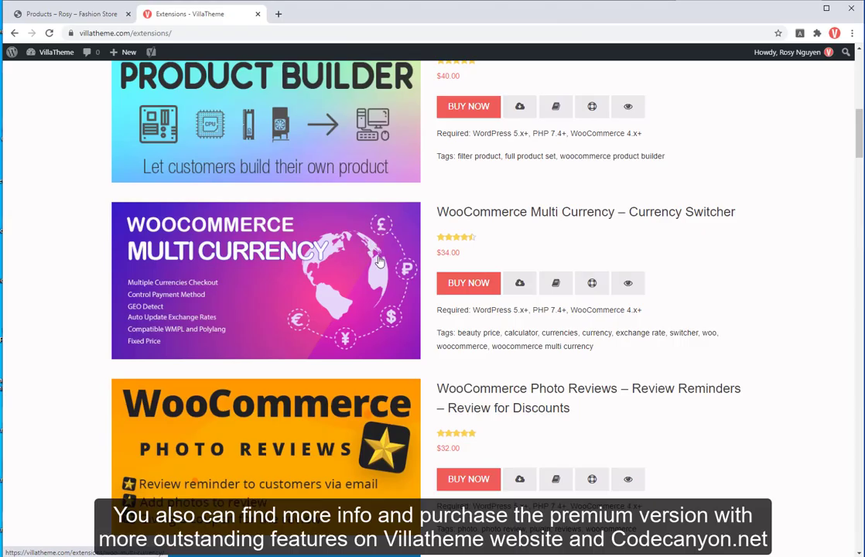
Open the $34 CodeCanyon premium item page, scroll through it and highlight its rating.
{"action": "left_click", "coordinate": [483, 287]}
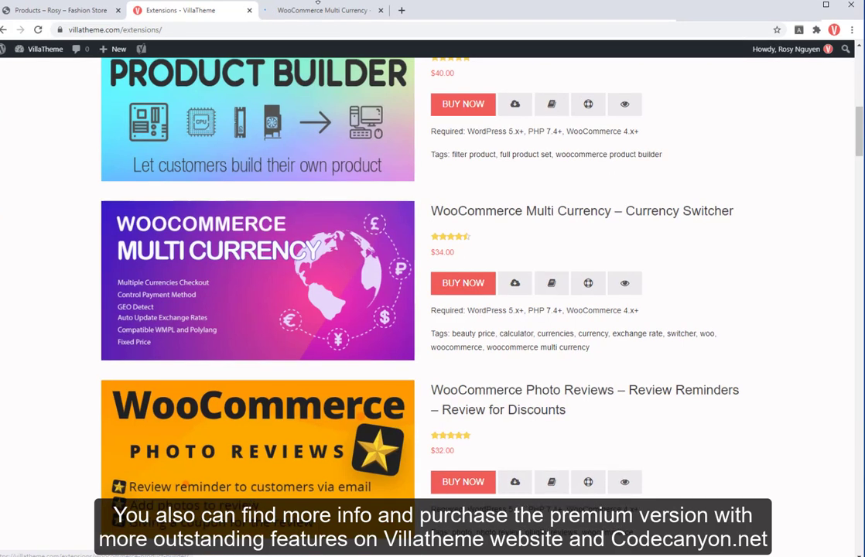
{"action": "left_click", "coordinate": [321, 11]}
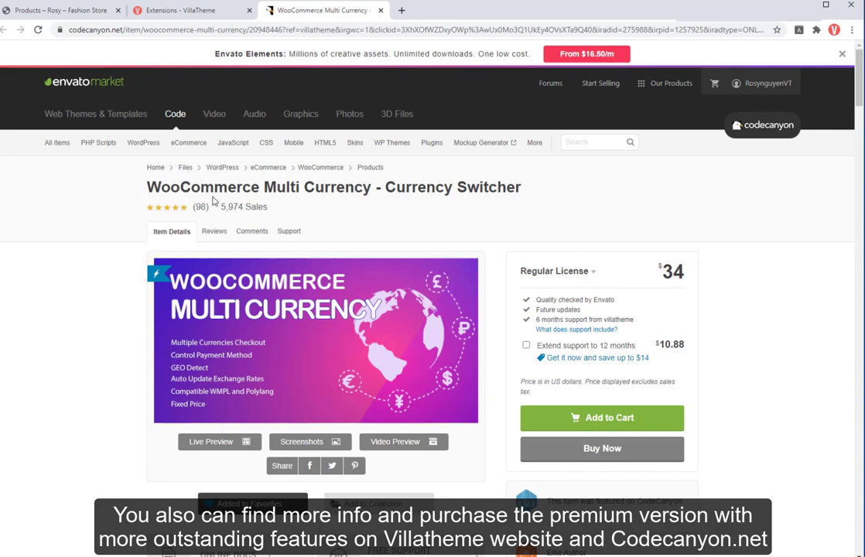
{"action": "scroll", "coordinate": [528, 212], "scroll_direction": "down", "scroll_amount": 2}
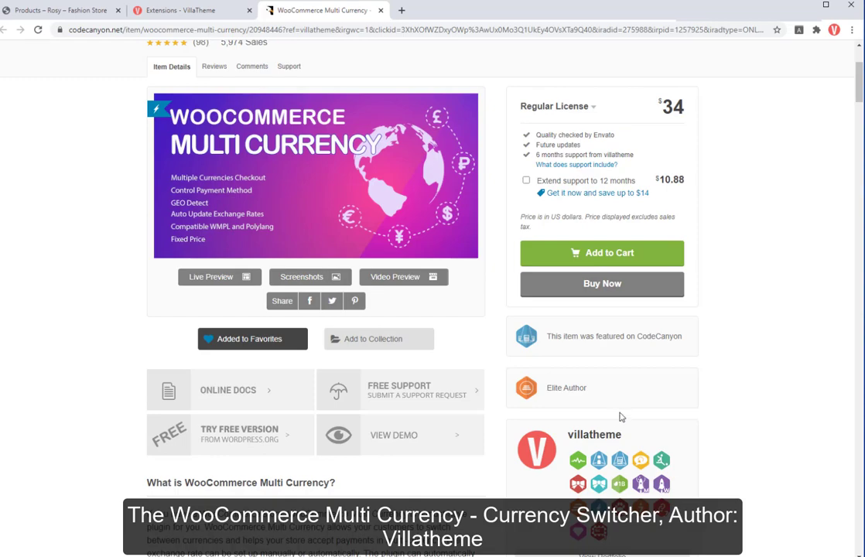
{"action": "scroll", "coordinate": [627, 418], "scroll_direction": "down", "scroll_amount": 2}
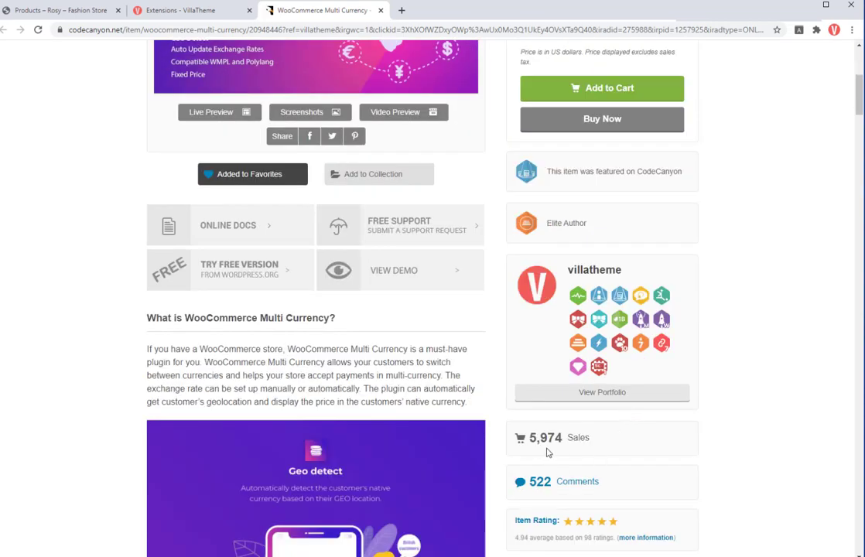
{"action": "scroll", "coordinate": [488, 309], "scroll_direction": "up", "scroll_amount": 4}
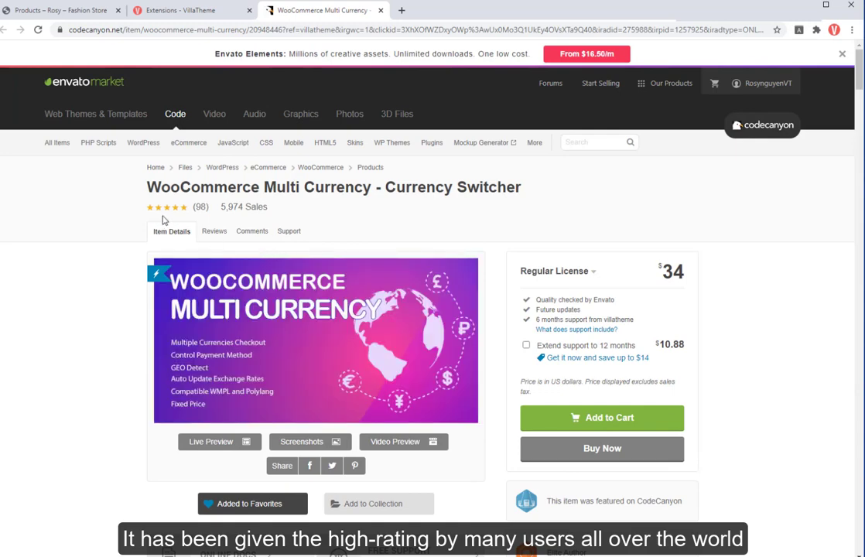
{"action": "left_click_drag", "start_coordinate": [141, 209], "coordinate": [215, 222]}
{"action": "left_click", "coordinate": [334, 210]}
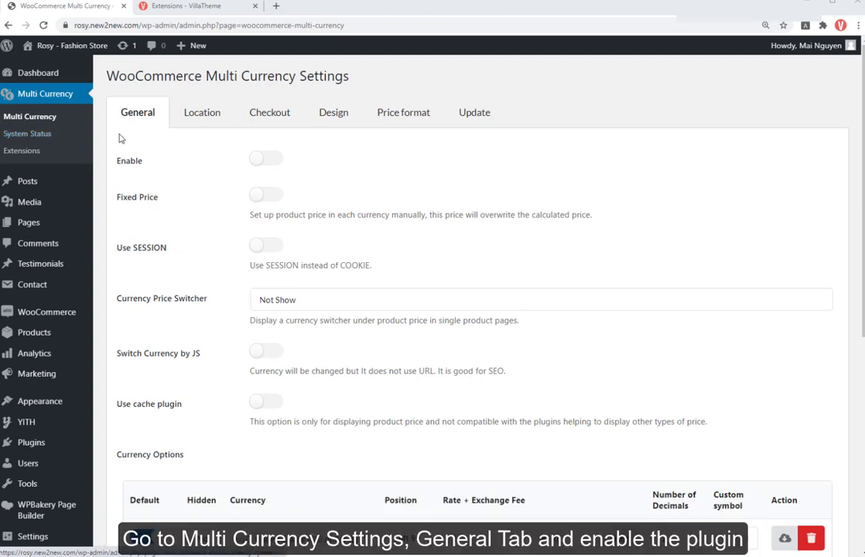
Enable Multi Currency in General settings and add a second row under Currency Options.
{"action": "left_click", "coordinate": [279, 160]}
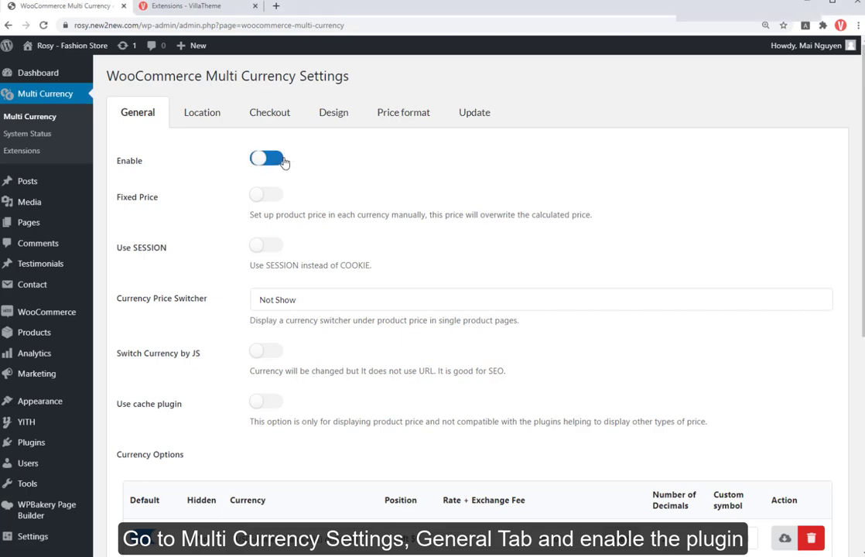
{"action": "scroll", "coordinate": [348, 179], "scroll_direction": "down", "scroll_amount": 2}
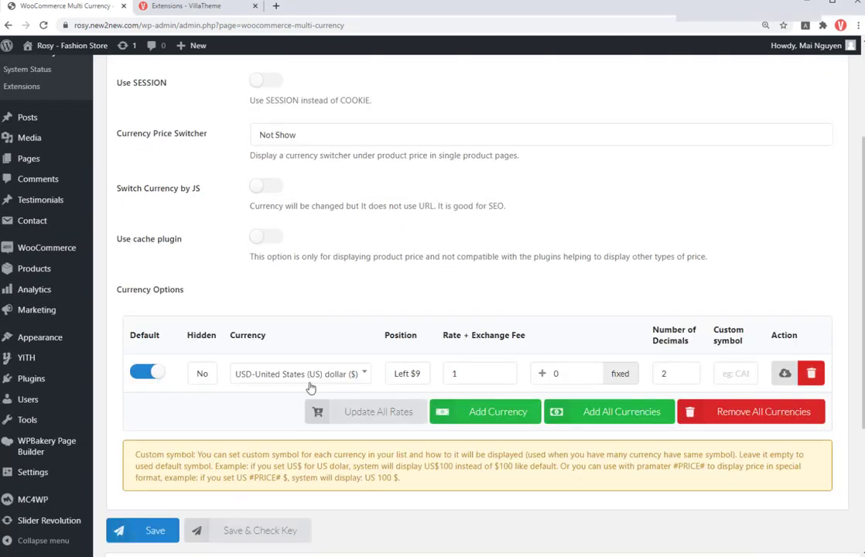
{"action": "left_click", "coordinate": [457, 418]}
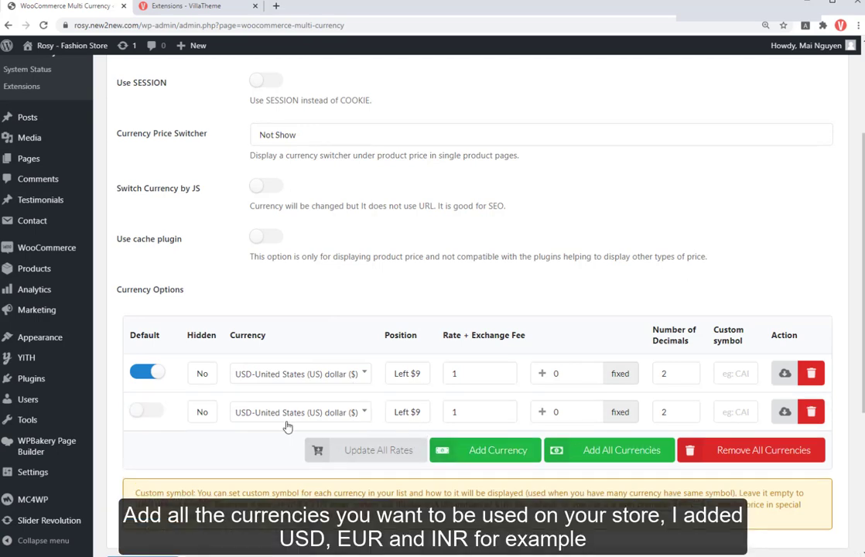
Set the second currency row to EUR-Euro.
{"action": "left_click", "coordinate": [367, 413]}
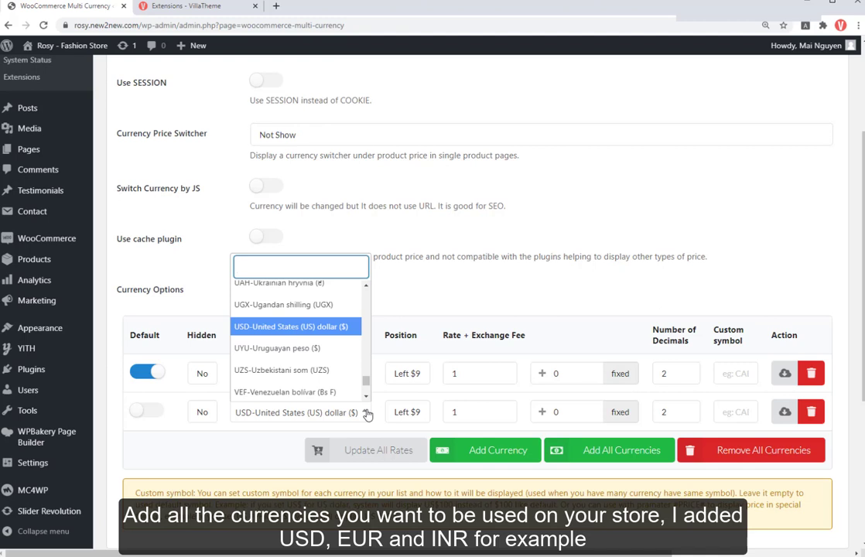
{"action": "type", "text": "eu"}
{"action": "left_click", "coordinate": [349, 343]}
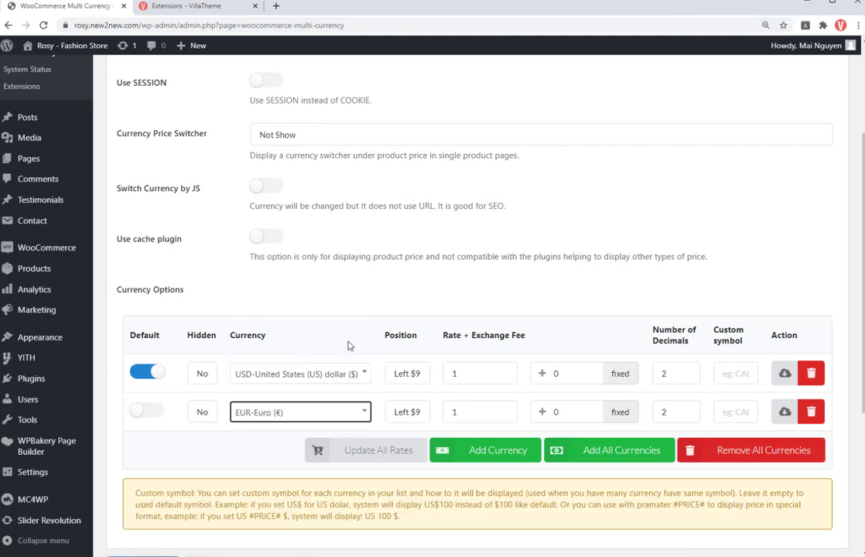
Add a third row with INR-Indian rupee and update all rates to 0.815 and 73.730.
{"action": "left_click", "coordinate": [498, 457]}
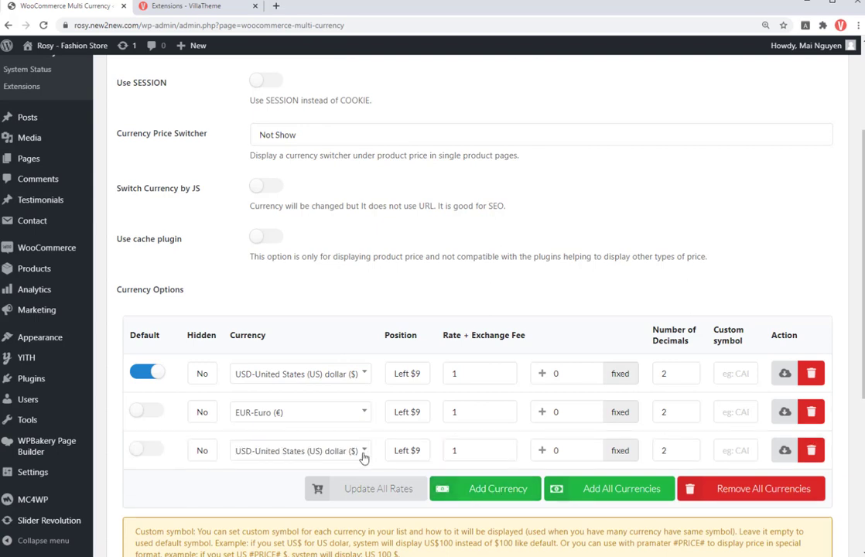
{"action": "left_click", "coordinate": [362, 451]}
{"action": "type", "text": "In"}
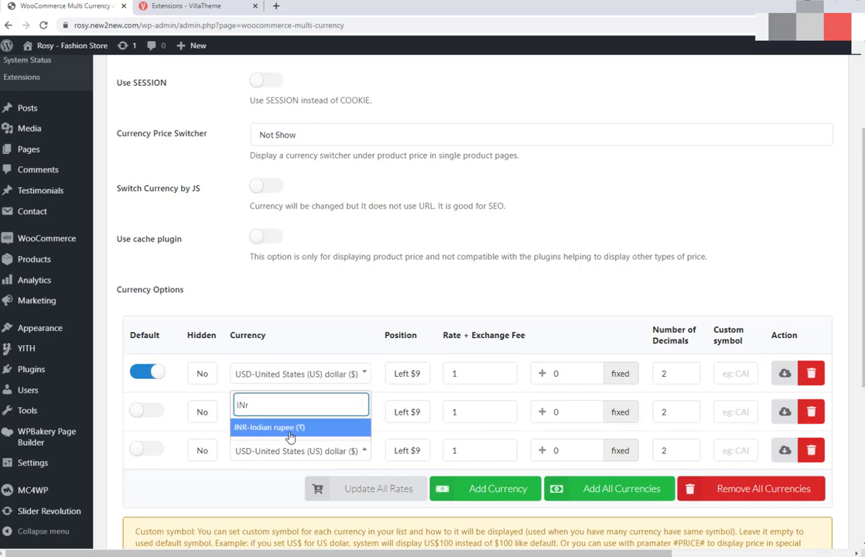
{"action": "key", "text": "Return"}
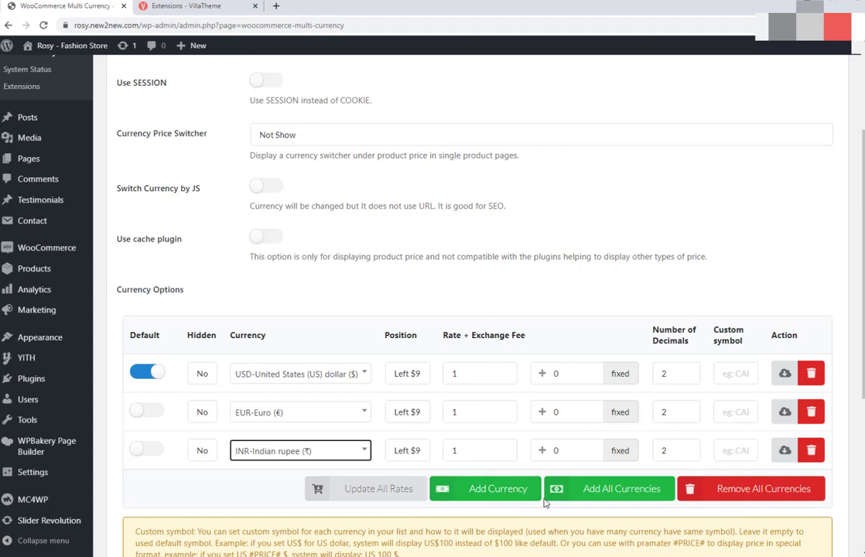
{"action": "left_click", "coordinate": [382, 493]}
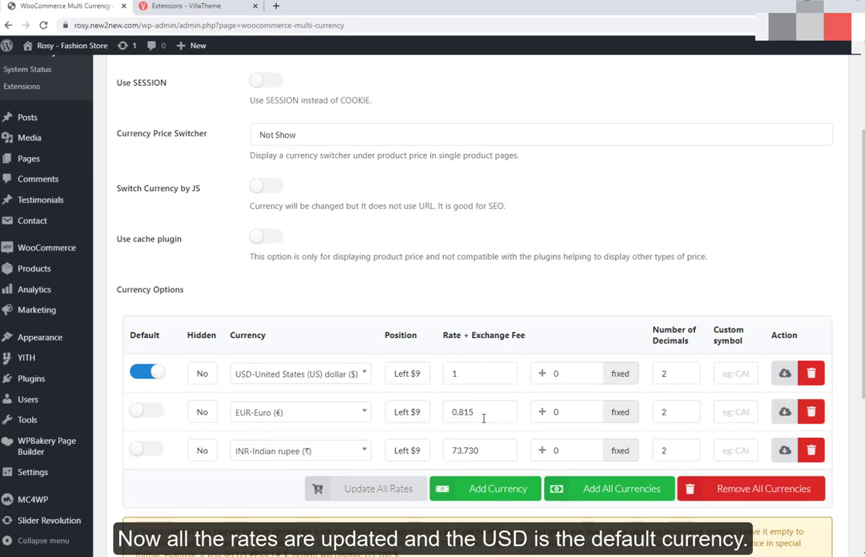
{"action": "scroll", "coordinate": [317, 473], "scroll_direction": "down", "scroll_amount": 3}
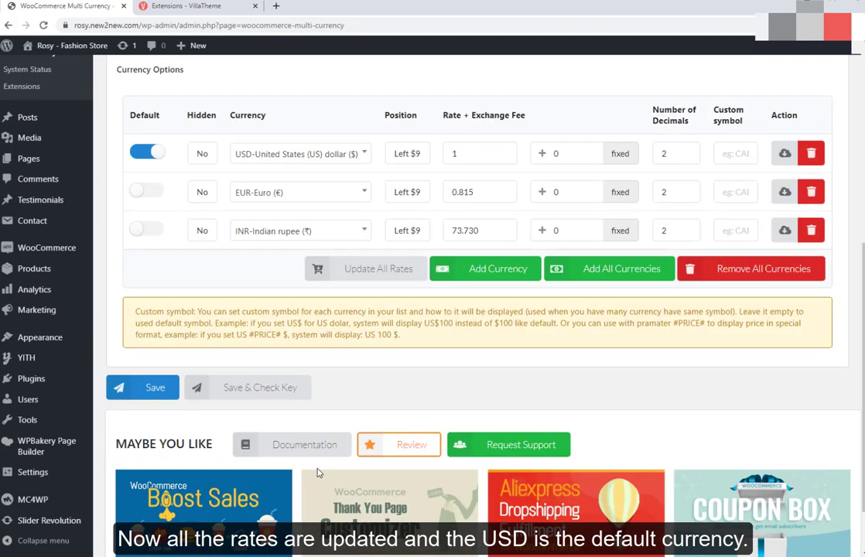
Save the currency and right-side Currencies Bar design settings, then open the storefront in a new tab.
{"action": "left_click", "coordinate": [140, 399]}
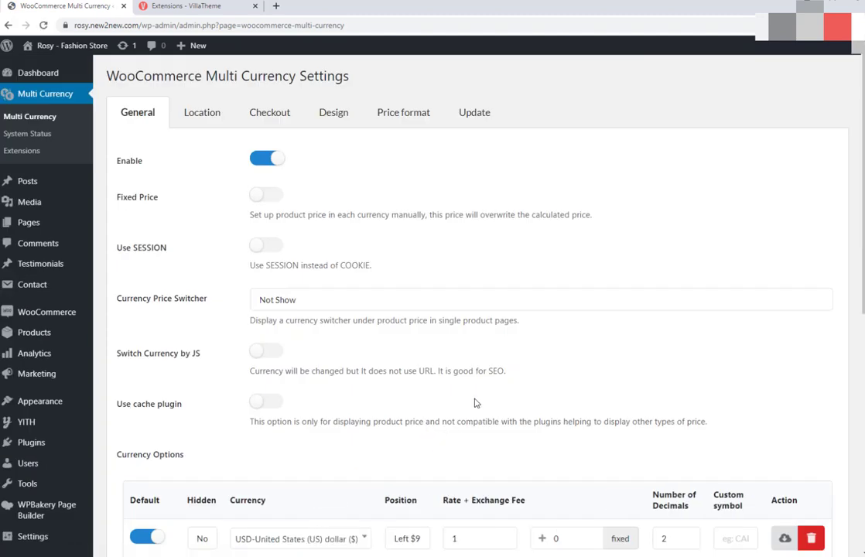
{"action": "left_click", "coordinate": [271, 113]}
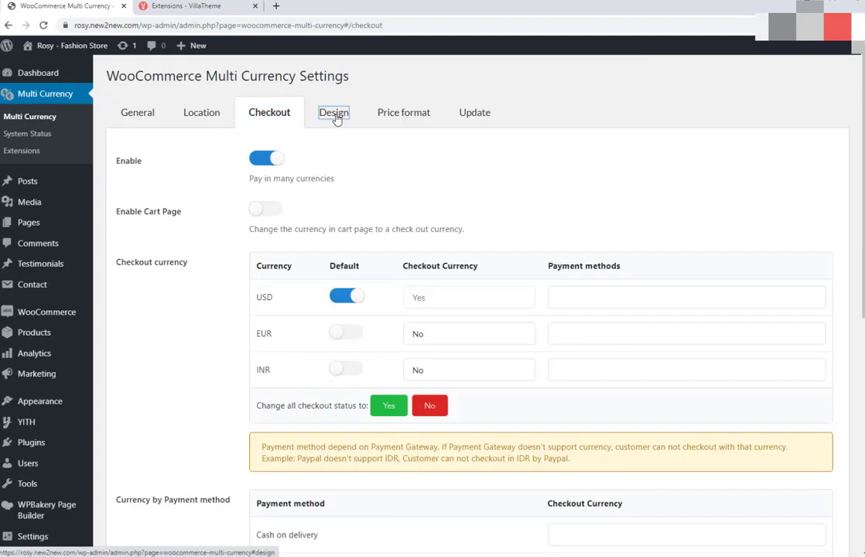
{"action": "left_click", "coordinate": [334, 114]}
{"action": "scroll", "coordinate": [344, 267], "scroll_direction": "down", "scroll_amount": 3}
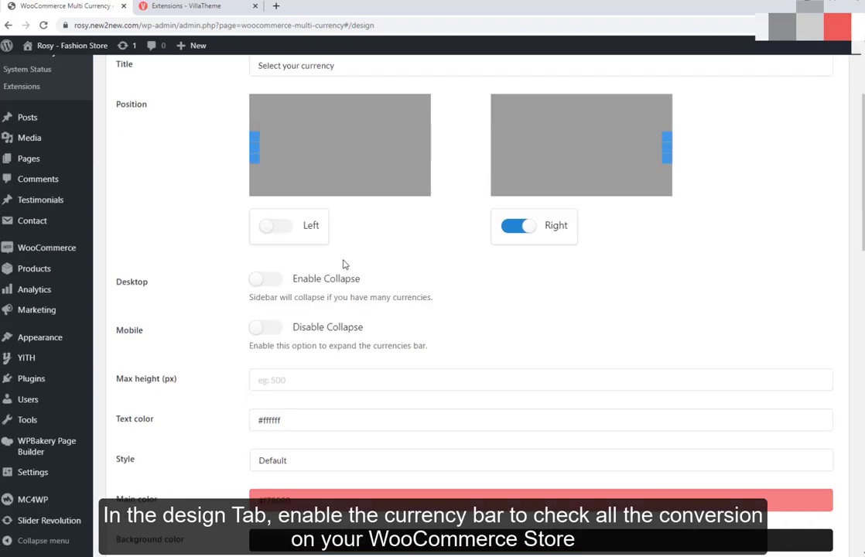
{"action": "scroll", "coordinate": [345, 264], "scroll_direction": "down", "scroll_amount": 1}
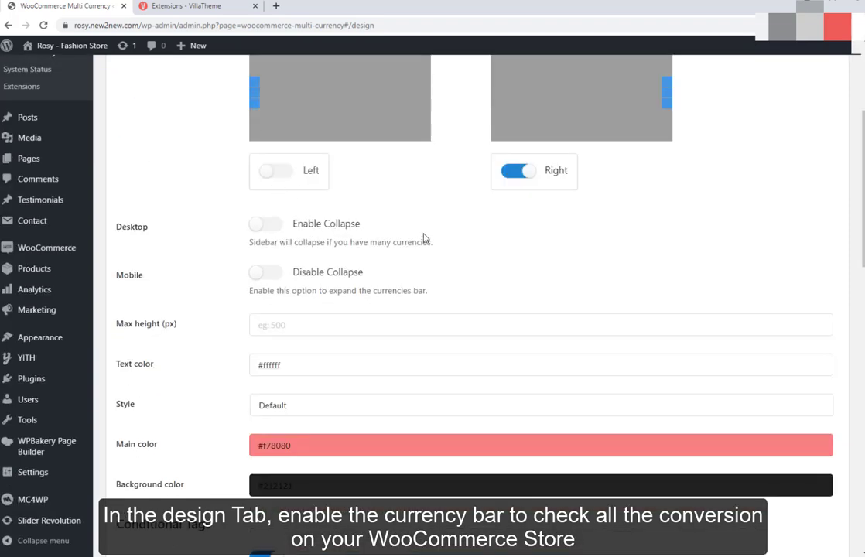
{"action": "scroll", "coordinate": [423, 236], "scroll_direction": "down", "scroll_amount": 5}
{"action": "scroll", "coordinate": [423, 244], "scroll_direction": "down", "scroll_amount": 9}
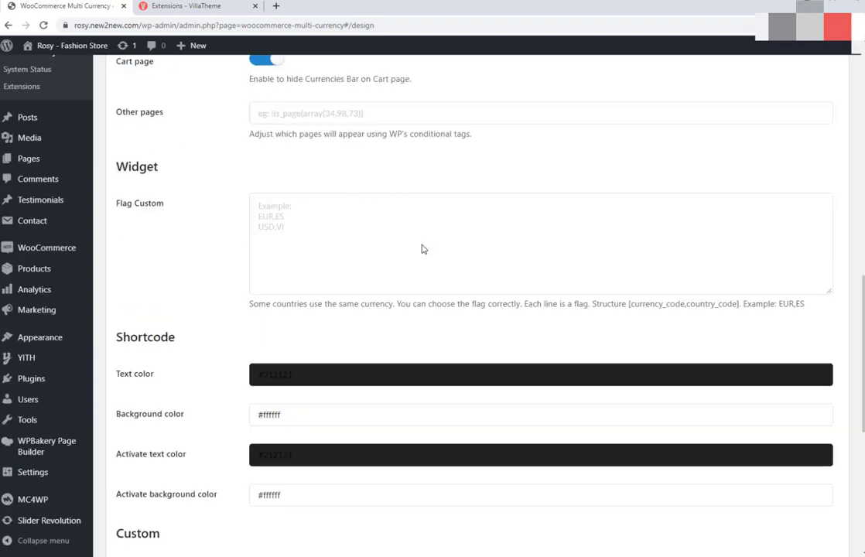
{"action": "left_click", "coordinate": [117, 482]}
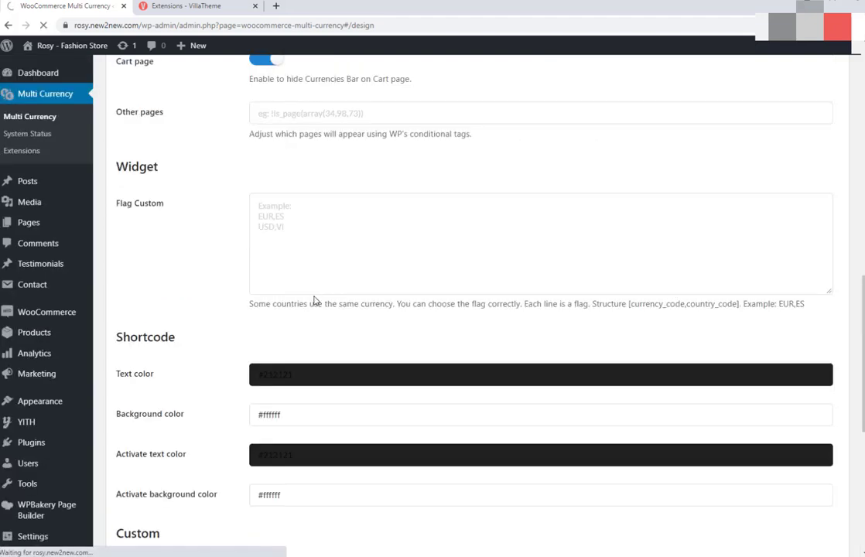
{"action": "mouse_move", "coordinate": [74, 51]}
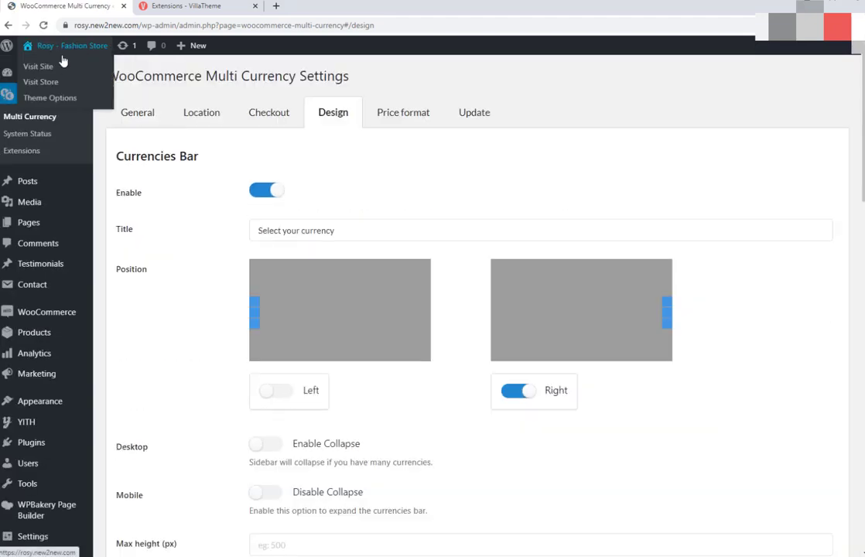
{"action": "middle_click", "coordinate": [51, 78]}
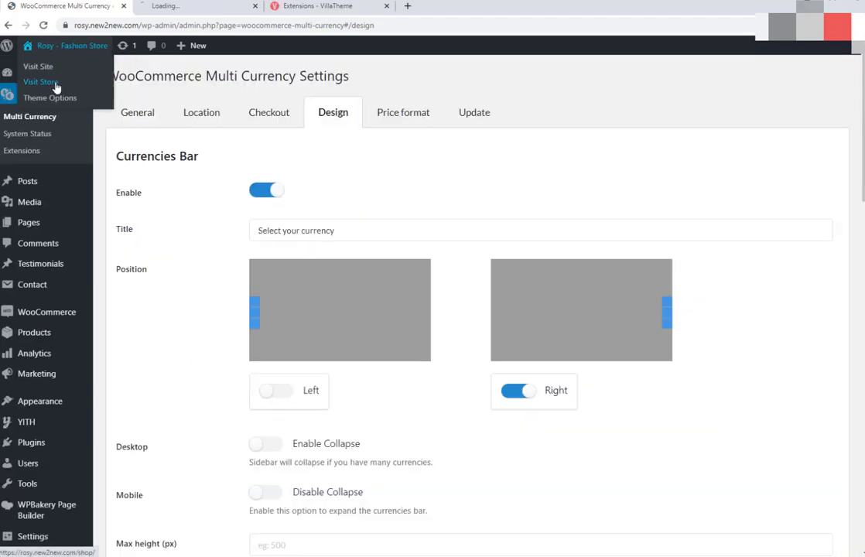
Switch the storefront shop prices to EUR using the side currency bar.
{"action": "left_click", "coordinate": [207, 16]}
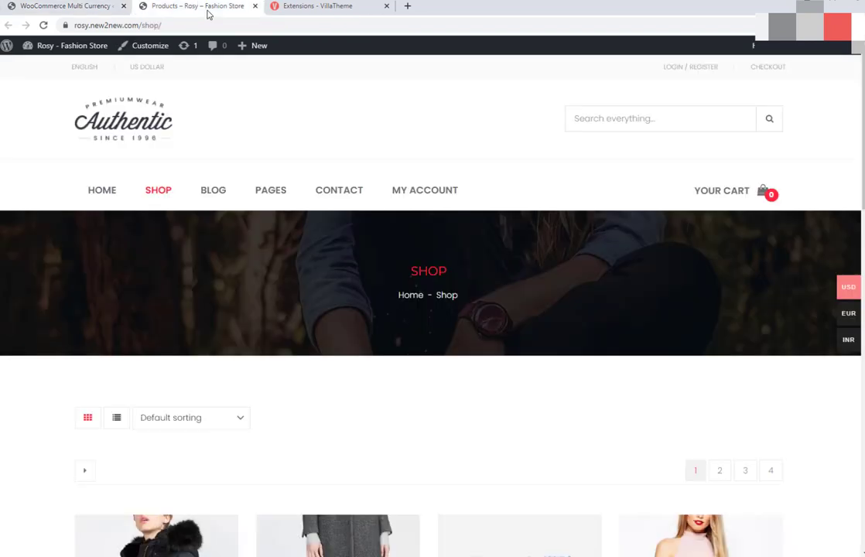
{"action": "scroll", "coordinate": [456, 270], "scroll_direction": "down", "scroll_amount": 3}
{"action": "scroll", "coordinate": [336, 396], "scroll_direction": "down", "scroll_amount": 2}
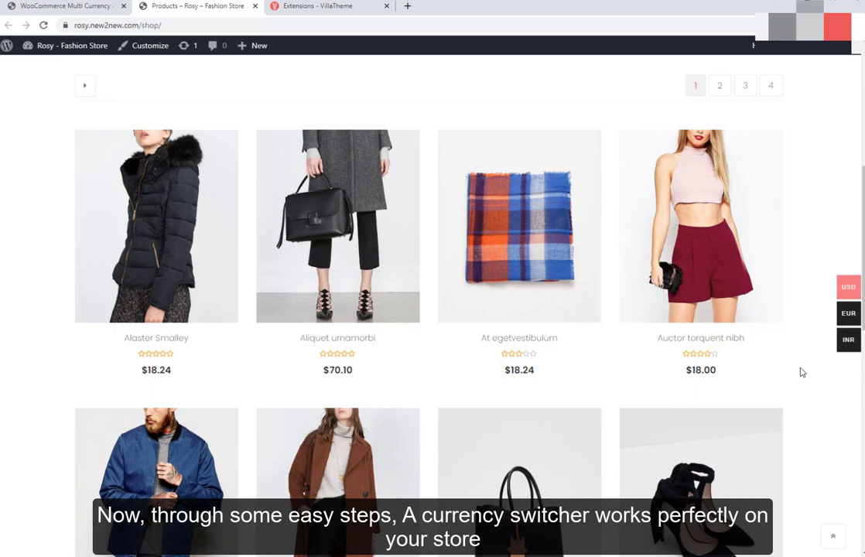
{"action": "mouse_move", "coordinate": [843, 298]}
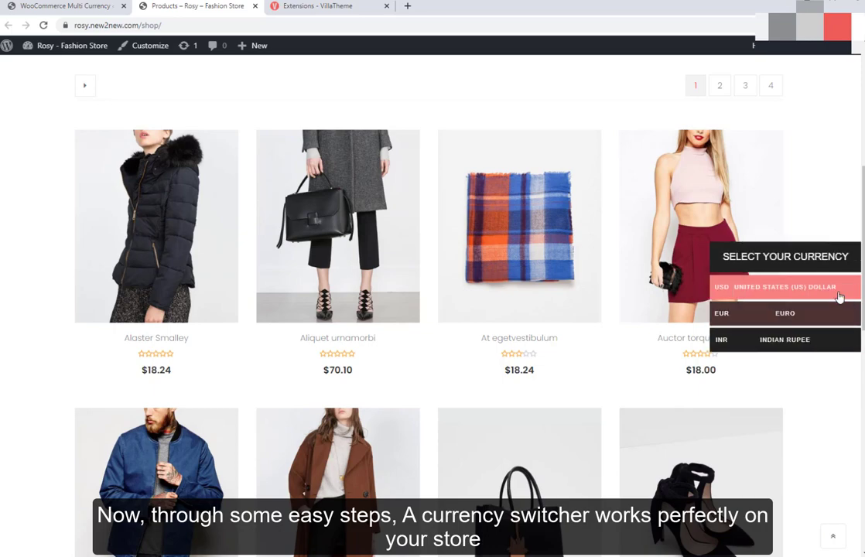
{"action": "left_click", "coordinate": [766, 319]}
Switch the shop prices to INR, such as ₹1,344.84, and return to the Multi Currency settings.
{"action": "scroll", "coordinate": [743, 352], "scroll_direction": "down", "scroll_amount": 2}
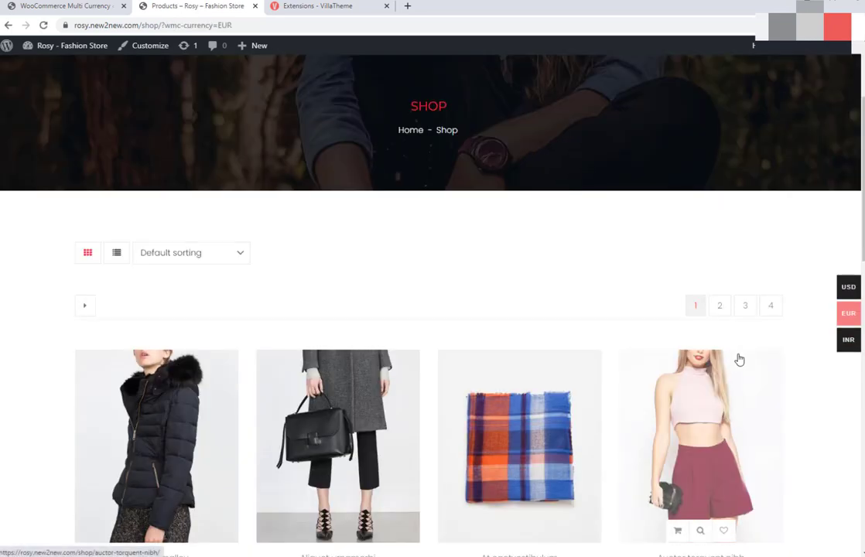
{"action": "scroll", "coordinate": [739, 359], "scroll_direction": "down", "scroll_amount": 2}
{"action": "scroll", "coordinate": [565, 462], "scroll_direction": "down", "scroll_amount": 3}
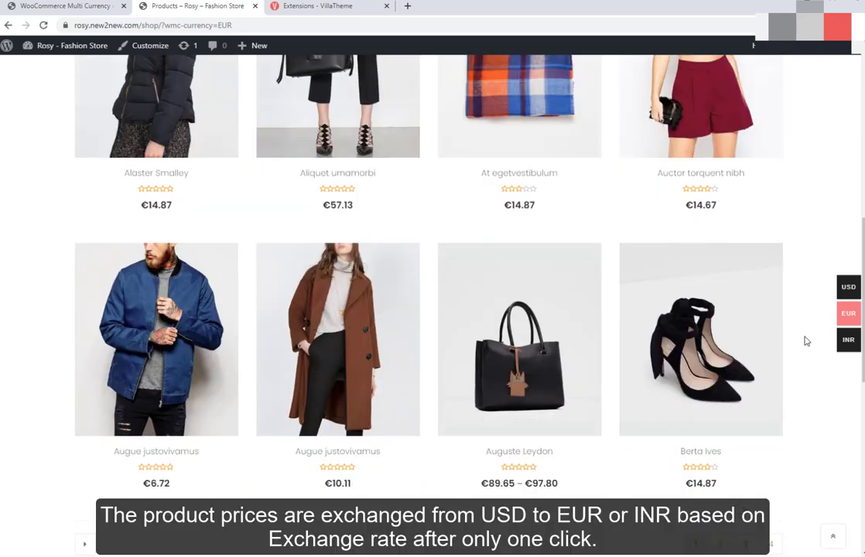
{"action": "mouse_move", "coordinate": [837, 353]}
{"action": "left_click", "coordinate": [760, 342]}
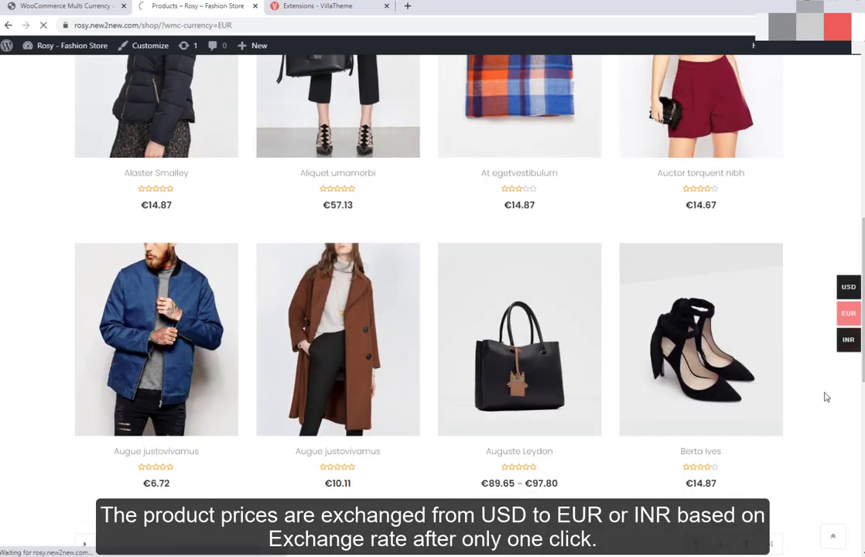
{"action": "scroll", "coordinate": [268, 411], "scroll_direction": "down", "scroll_amount": 5}
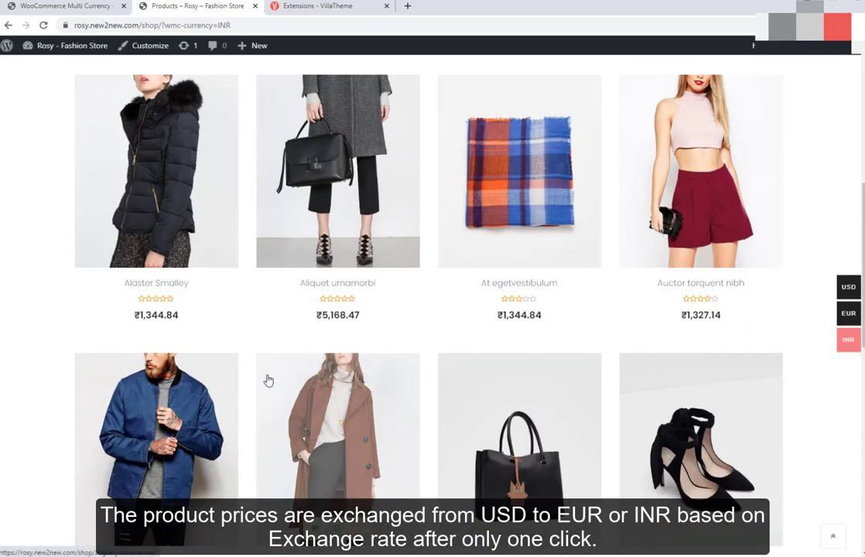
{"action": "scroll", "coordinate": [600, 341], "scroll_direction": "down", "scroll_amount": 3}
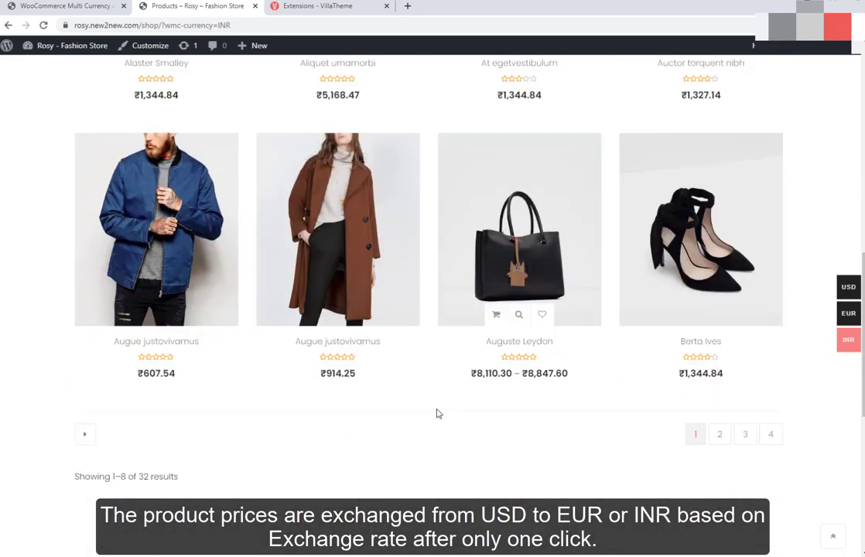
{"action": "left_click_drag", "start_coordinate": [681, 372], "coordinate": [710, 399]}
{"action": "left_click", "coordinate": [694, 391]}
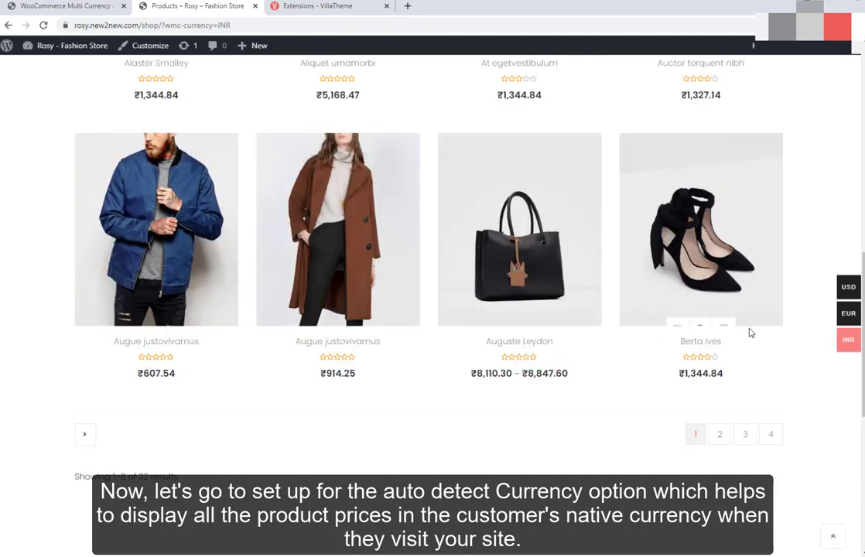
{"action": "left_click", "coordinate": [88, 6]}
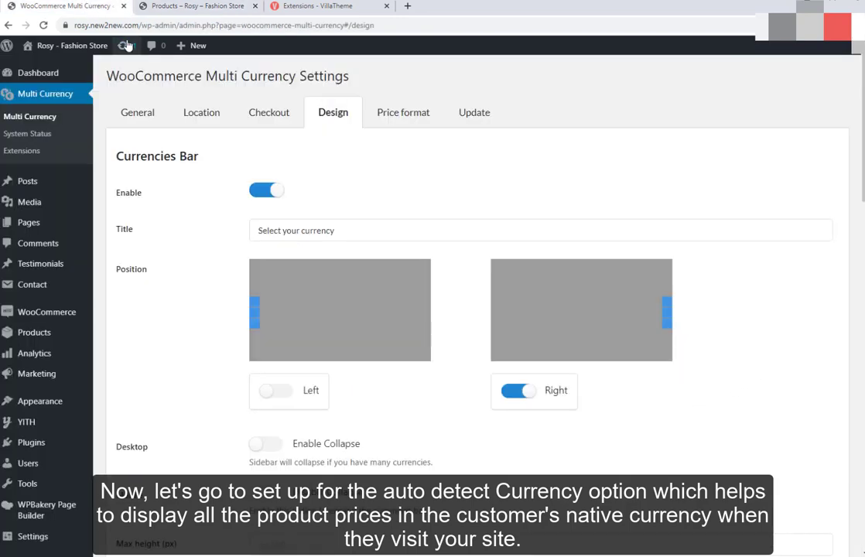
Turn off the Currencies Bar and save the Design settings.
{"action": "left_click", "coordinate": [257, 192]}
{"action": "scroll", "coordinate": [263, 239], "scroll_direction": "down", "scroll_amount": 15}
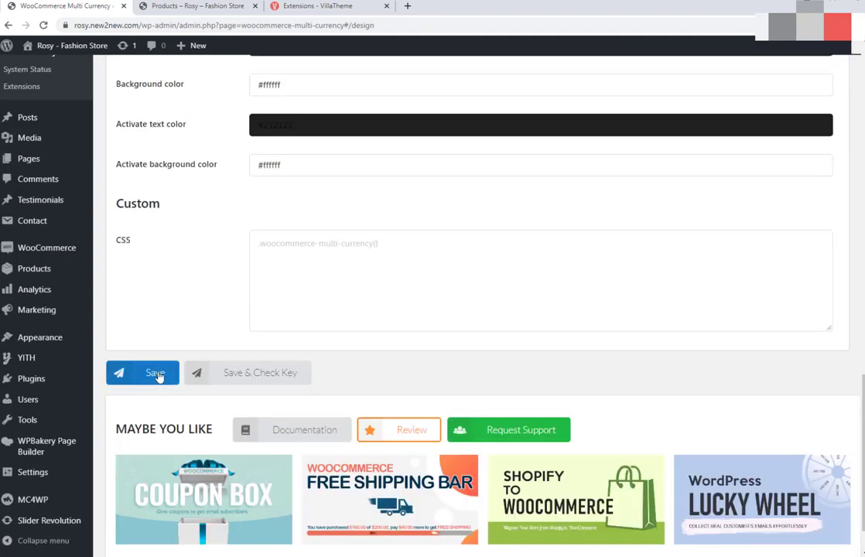
{"action": "left_click", "coordinate": [156, 373]}
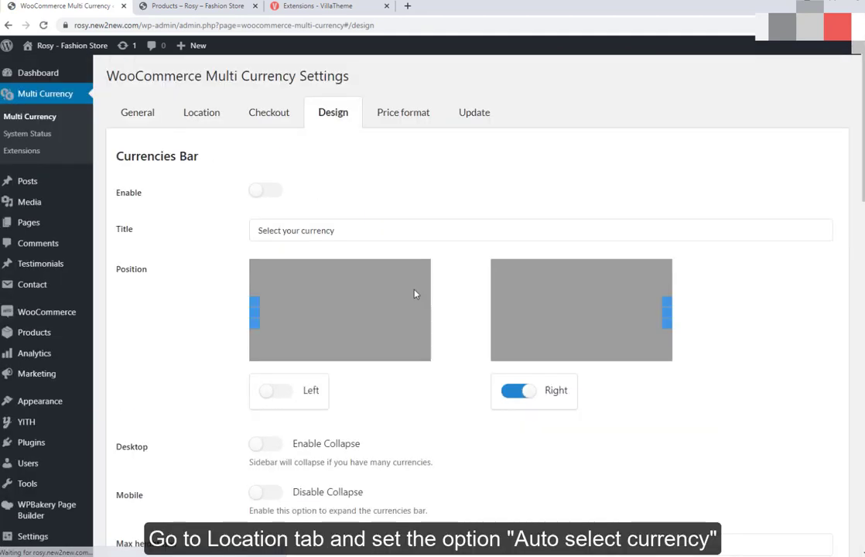
Set Location Auto Detect to 'Auto select currency' with WooCommerce as the Geo API.
{"action": "left_click", "coordinate": [205, 115]}
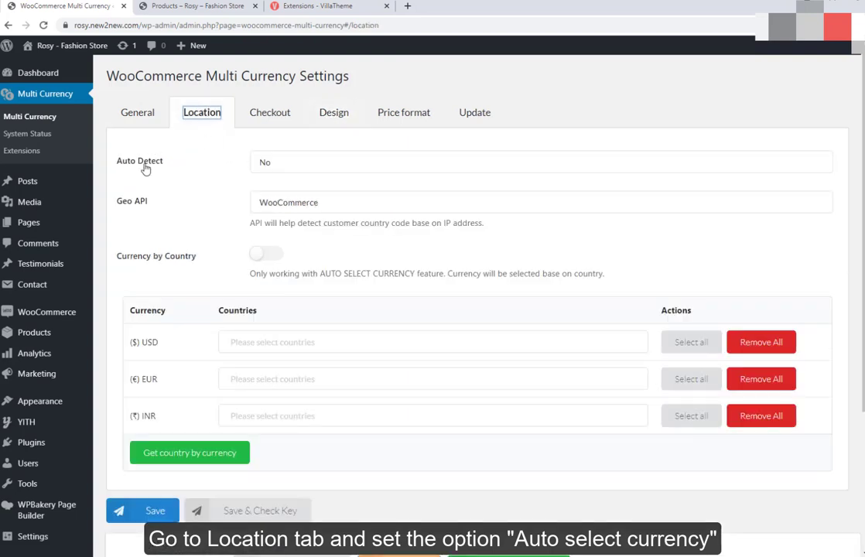
{"action": "left_click", "coordinate": [324, 167]}
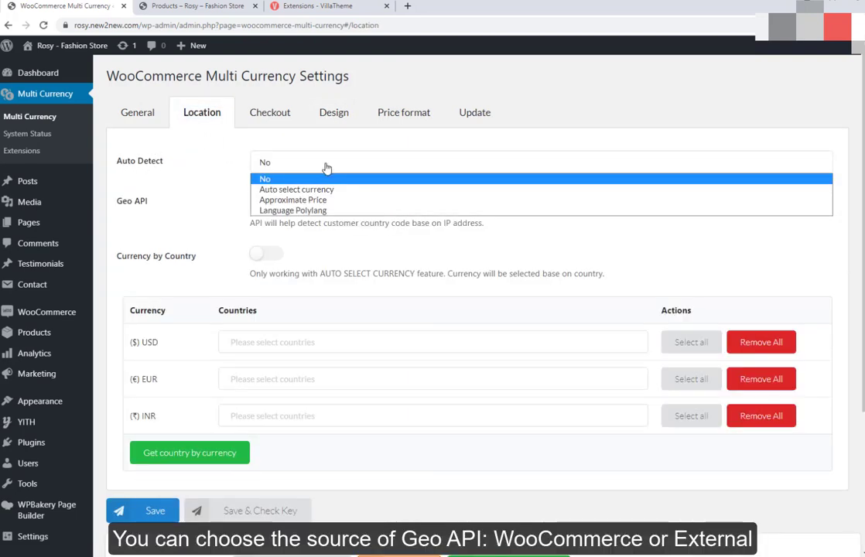
{"action": "left_click", "coordinate": [338, 190]}
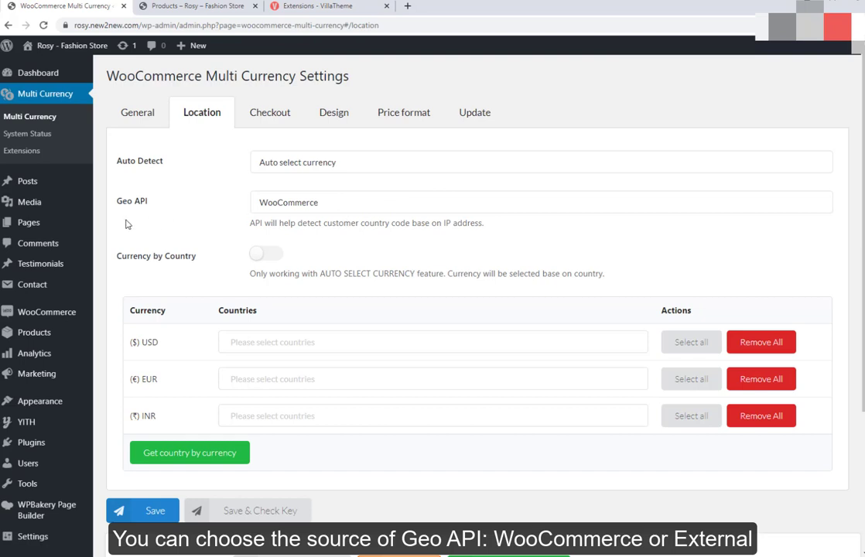
{"action": "left_click", "coordinate": [373, 205]}
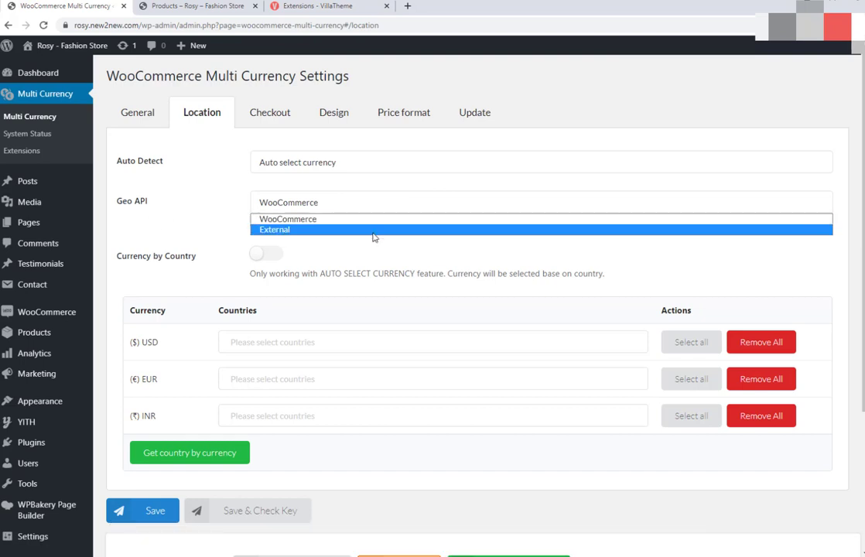
{"action": "left_click", "coordinate": [376, 220]}
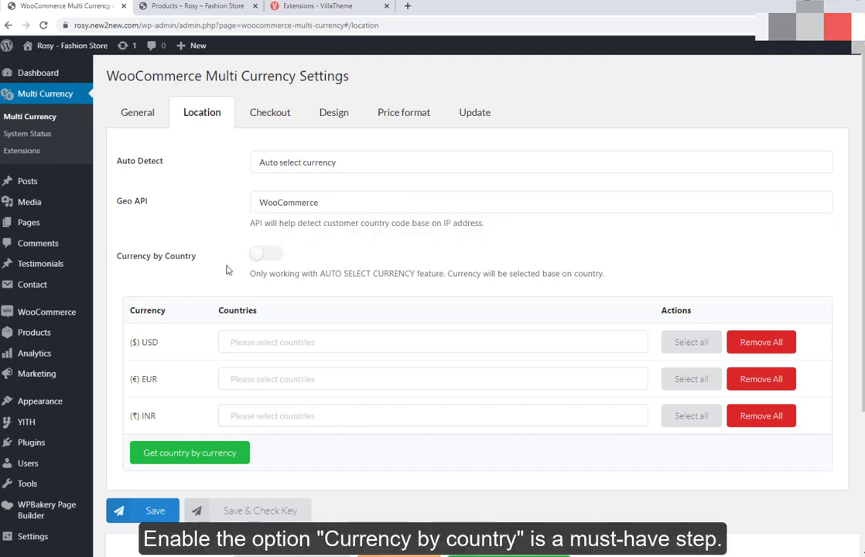
Turn on Currency by Country and assign United States to USD and India to INR.
{"action": "left_click", "coordinate": [272, 254]}
{"action": "left_click", "coordinate": [269, 341]}
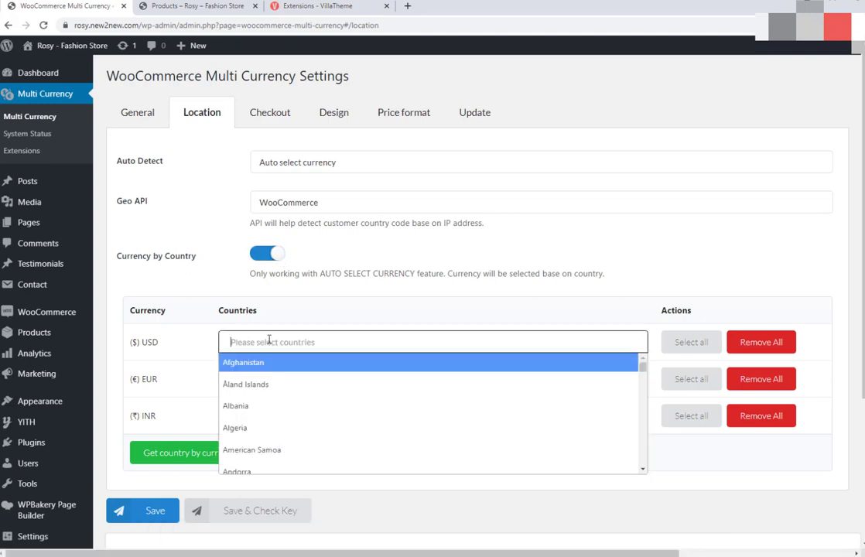
{"action": "type", "text": "U"}
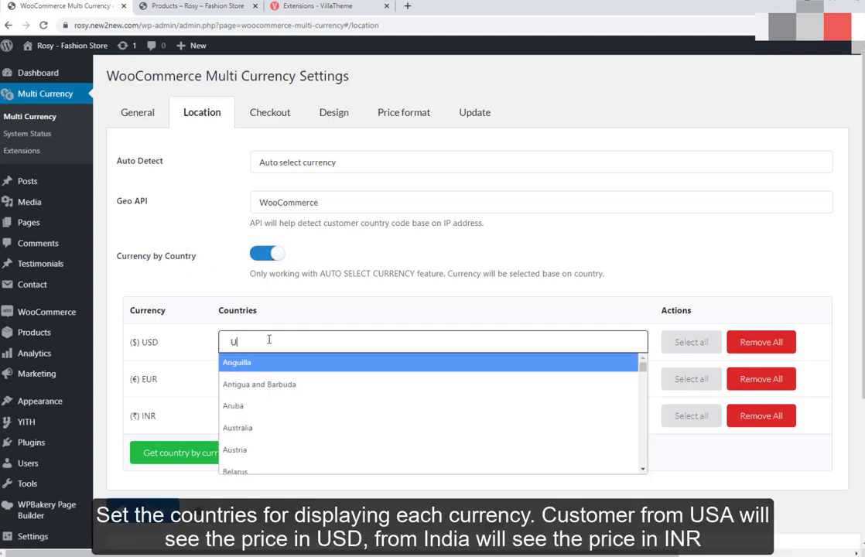
{"action": "type", "text": "s"}
{"action": "key", "text": "BackSpace"}
{"action": "type", "text": "nit"}
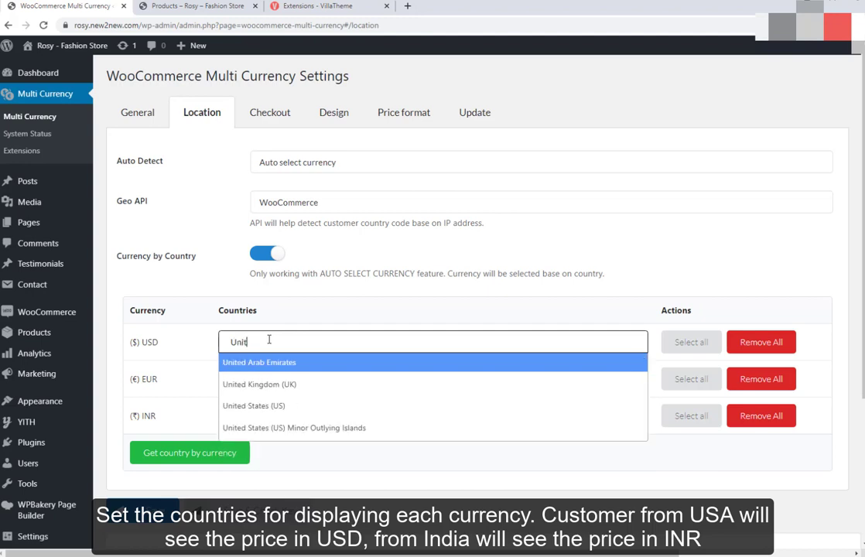
{"action": "left_click", "coordinate": [280, 406]}
{"action": "left_click", "coordinate": [253, 418]}
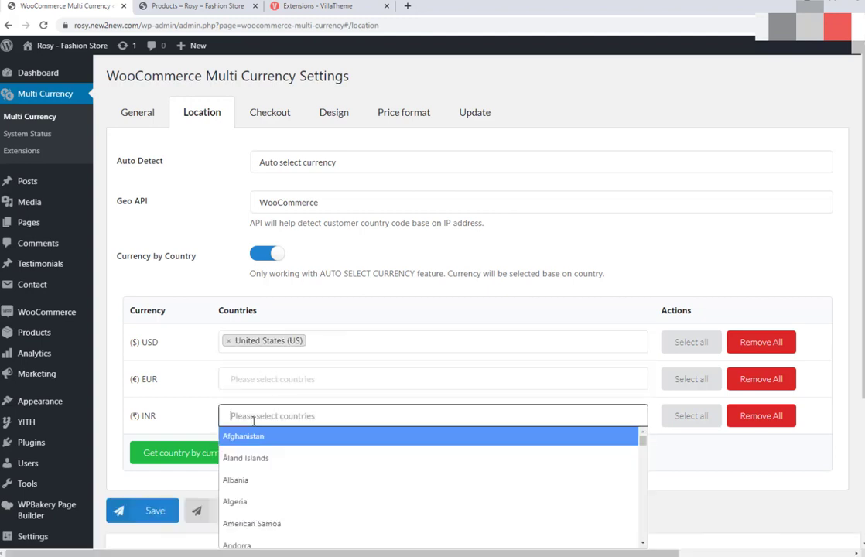
{"action": "type", "text": "U"}
{"action": "type", "text": "I"}
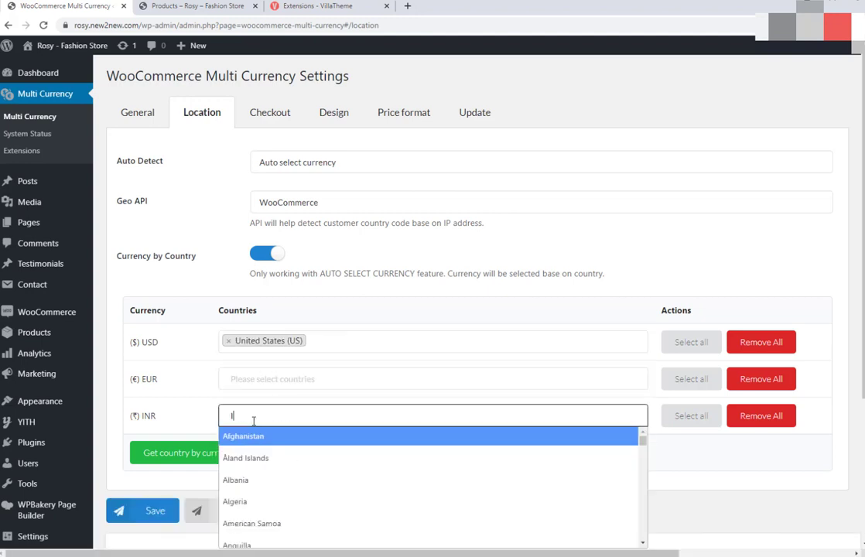
{"action": "type", "text": "ndi"}
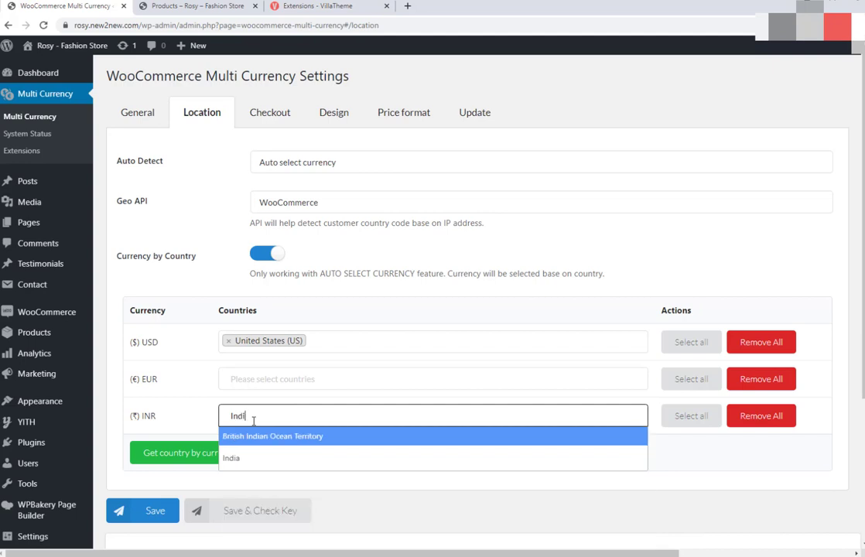
{"action": "left_click", "coordinate": [257, 463]}
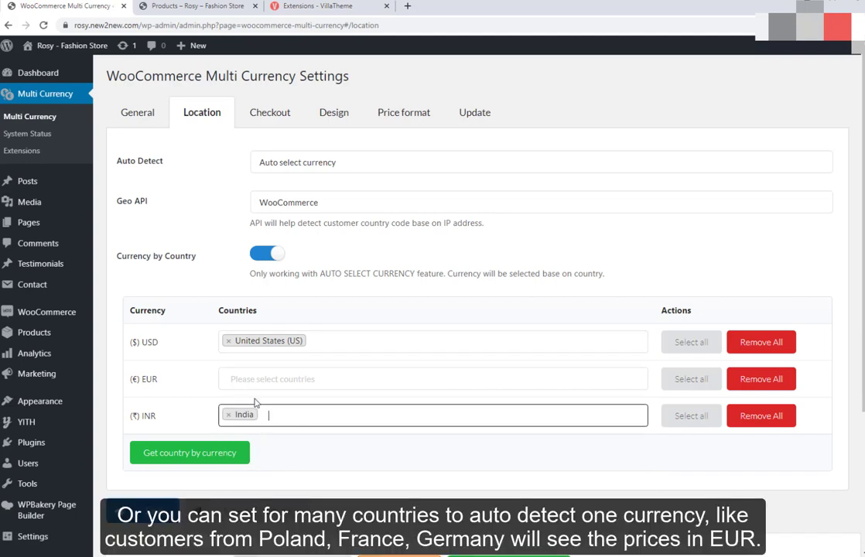
Assign Poland, France and Germany to EUR and save the settings.
{"action": "left_click", "coordinate": [247, 380]}
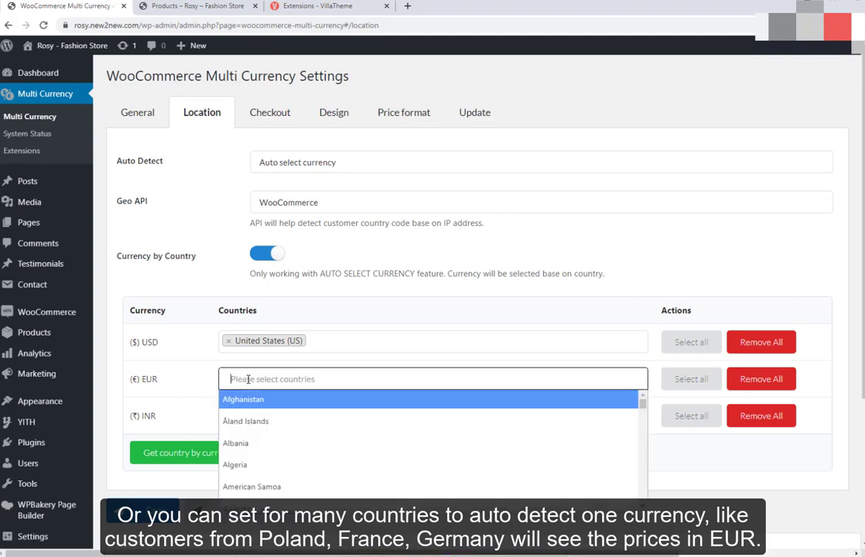
{"action": "type", "text": "Po"}
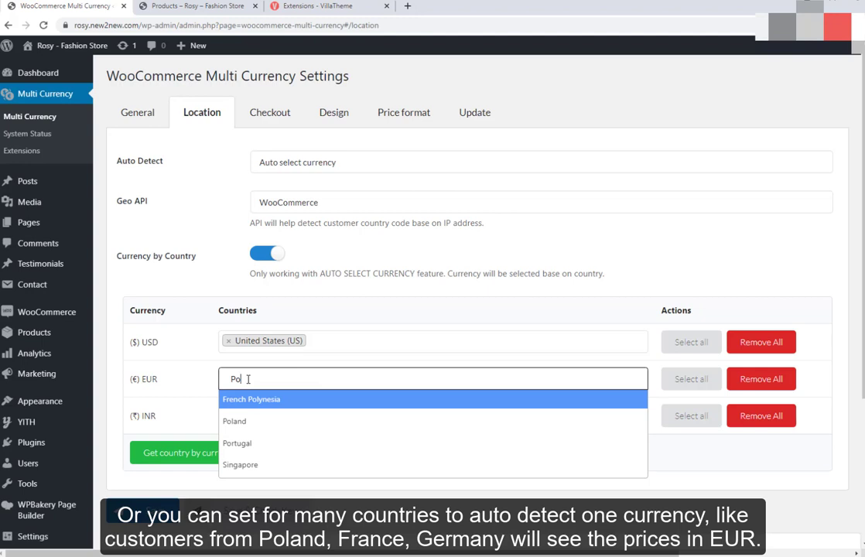
{"action": "left_click", "coordinate": [244, 422]}
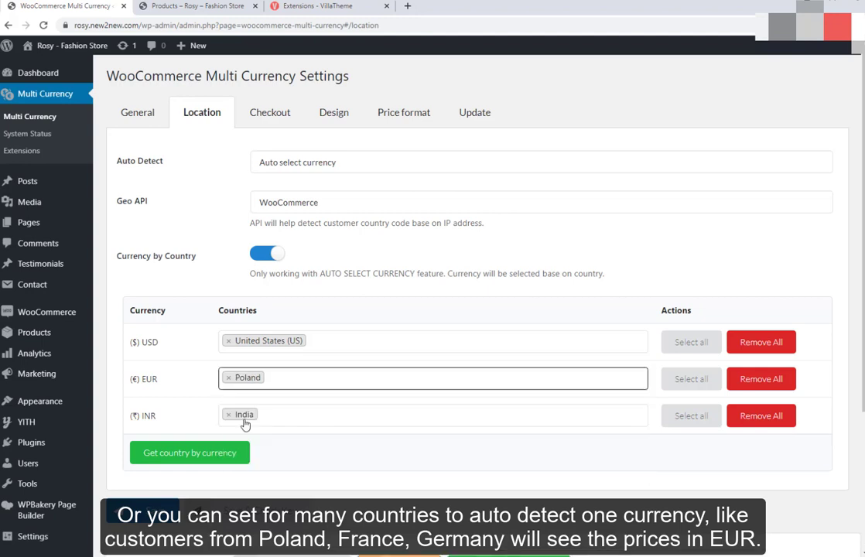
{"action": "type", "text": "fra"}
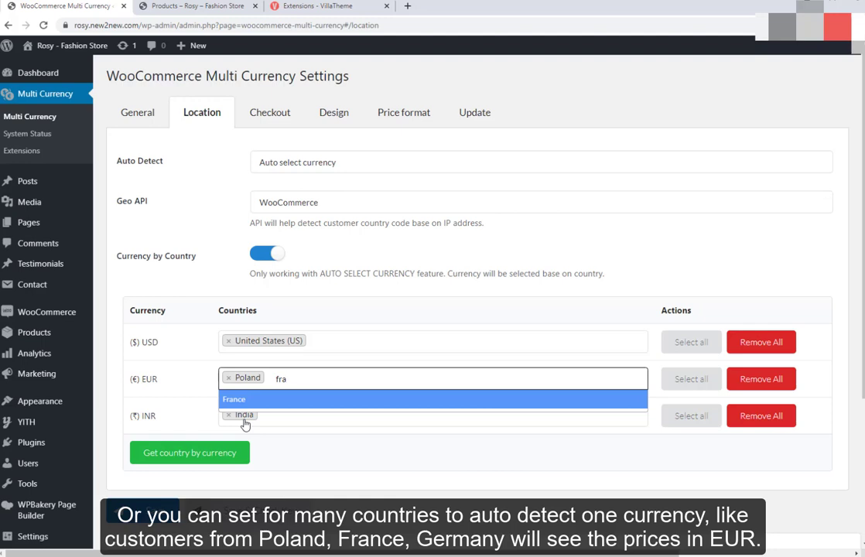
{"action": "left_click", "coordinate": [243, 400]}
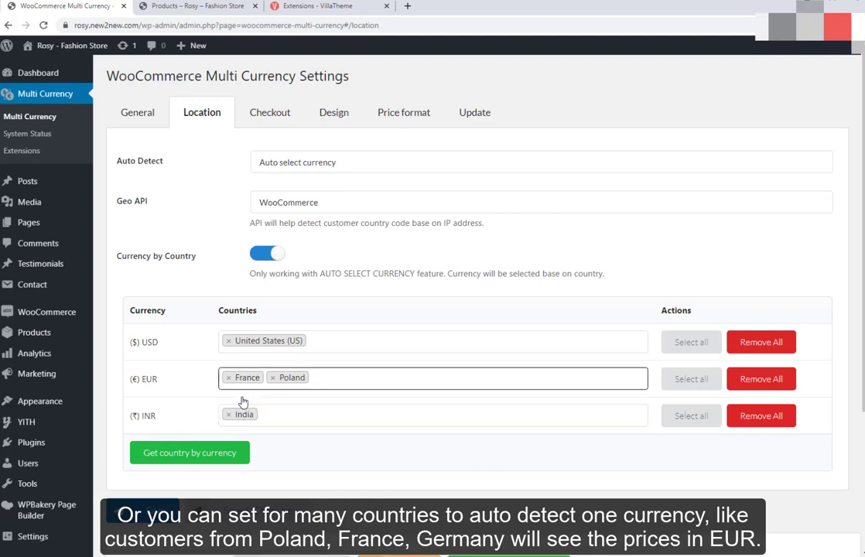
{"action": "type", "text": "ger"}
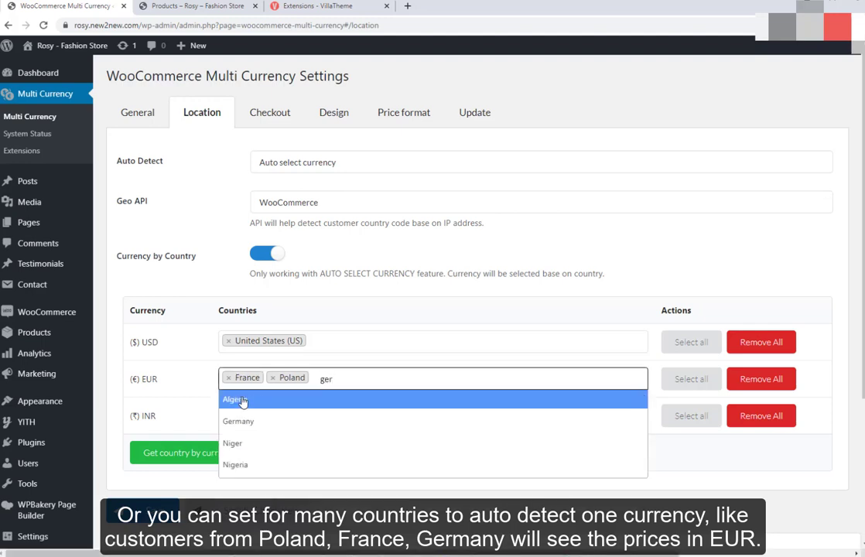
{"action": "left_click", "coordinate": [242, 420]}
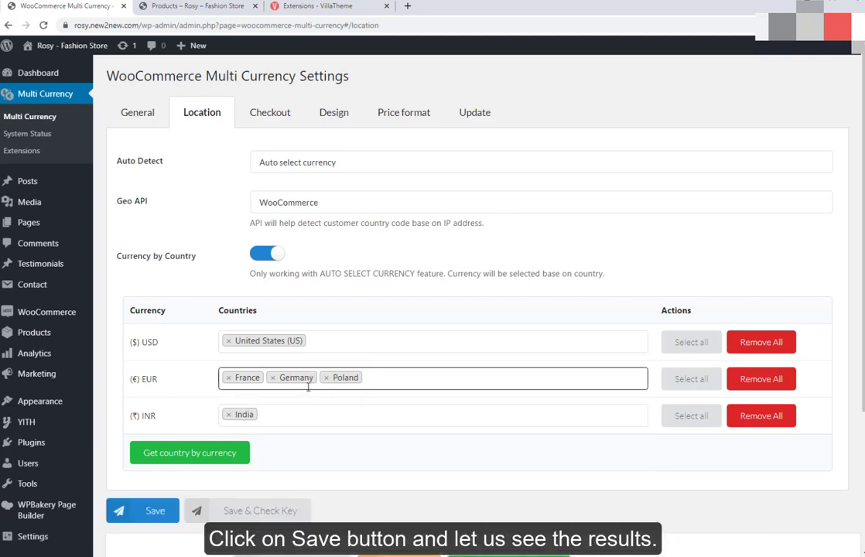
{"action": "left_click", "coordinate": [148, 510]}
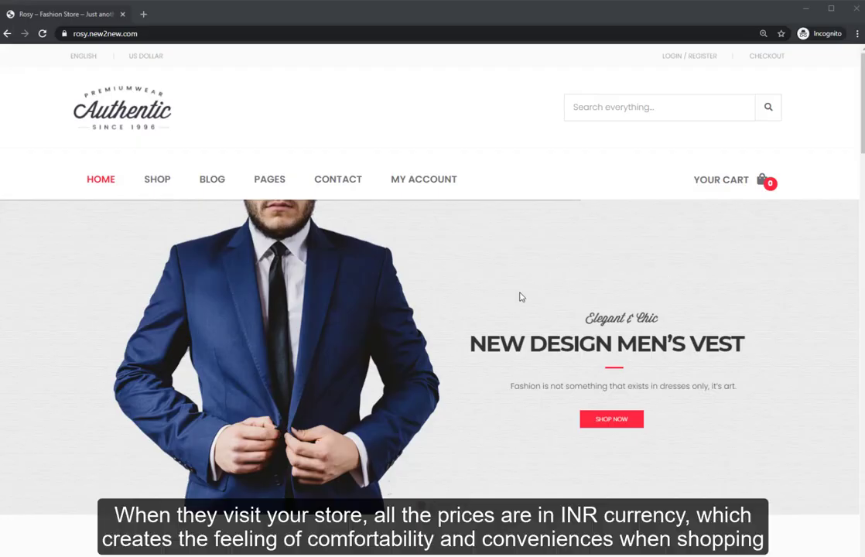
Scroll to the featured products and highlight the rupee prices ₹914.25 and ₹1,344.84.
{"action": "scroll", "coordinate": [521, 297], "scroll_direction": "down", "scroll_amount": 2}
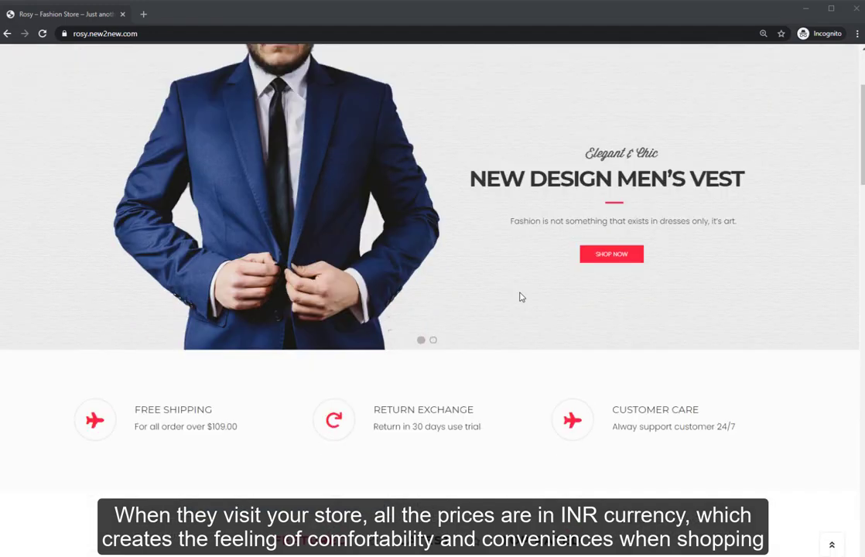
{"action": "scroll", "coordinate": [521, 297], "scroll_direction": "up", "scroll_amount": 2}
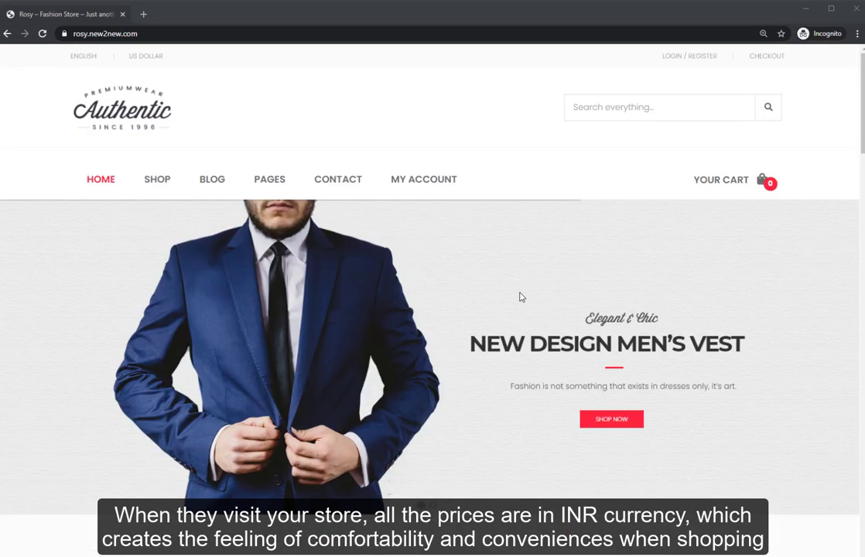
{"action": "scroll", "coordinate": [521, 297], "scroll_direction": "down", "scroll_amount": 8}
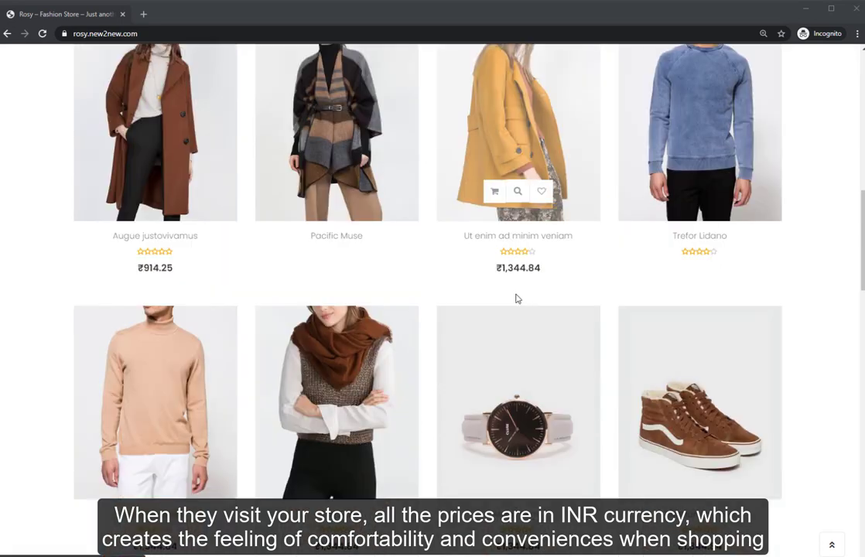
{"action": "left_click_drag", "start_coordinate": [185, 269], "coordinate": [136, 267]}
{"action": "left_click_drag", "start_coordinate": [487, 268], "coordinate": [604, 274]}
{"action": "scroll", "coordinate": [599, 334], "scroll_direction": "down", "scroll_amount": 2}
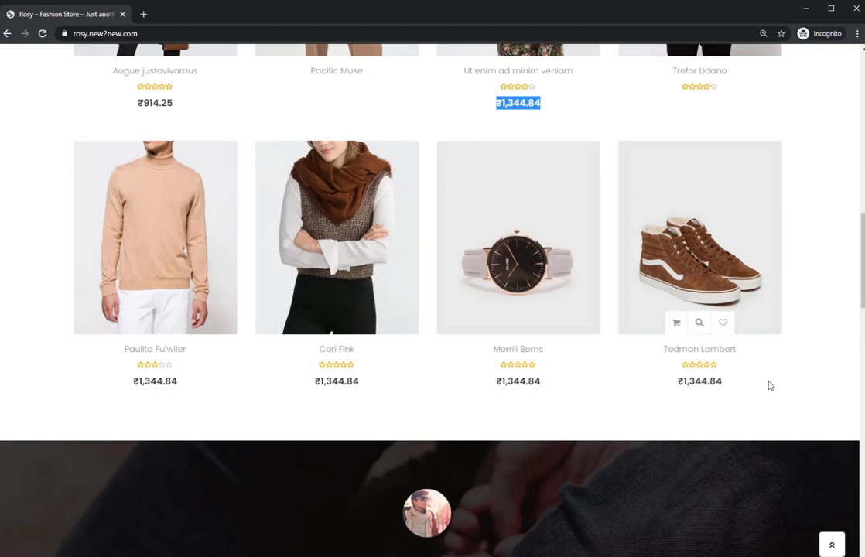
{"action": "scroll", "coordinate": [736, 385], "scroll_direction": "up", "scroll_amount": 15}
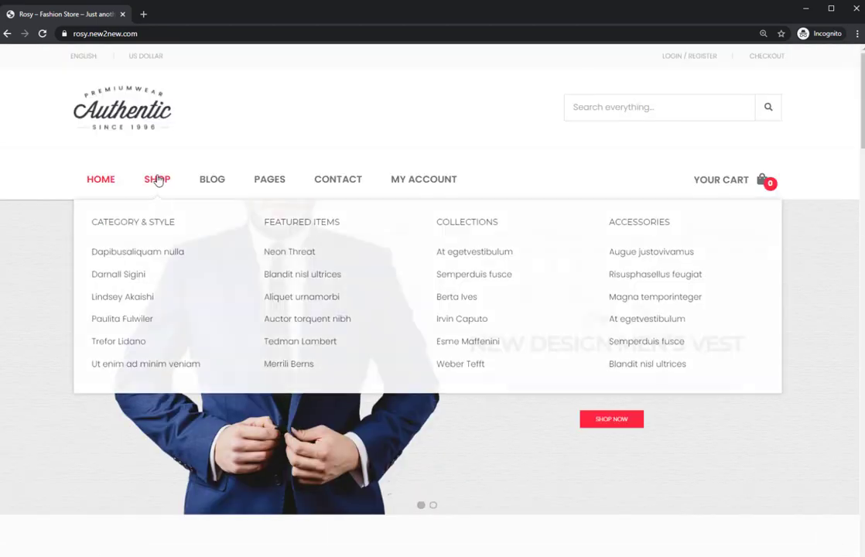
Add the At egetvestibulum scarf from the shop to the cart and open the cart.
{"action": "left_click", "coordinate": [157, 179]}
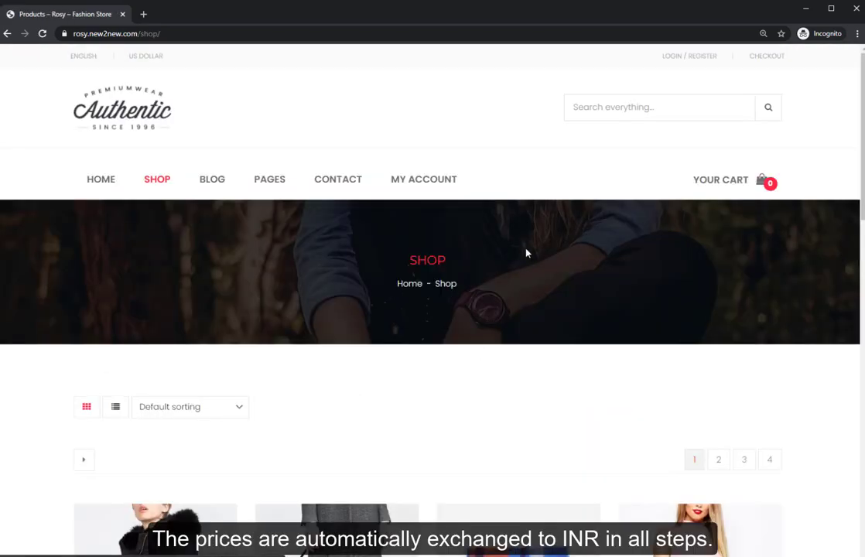
{"action": "scroll", "coordinate": [526, 246], "scroll_direction": "down", "scroll_amount": 3}
{"action": "scroll", "coordinate": [547, 328], "scroll_direction": "down", "scroll_amount": 2}
{"action": "scroll", "coordinate": [309, 387], "scroll_direction": "up", "scroll_amount": 1}
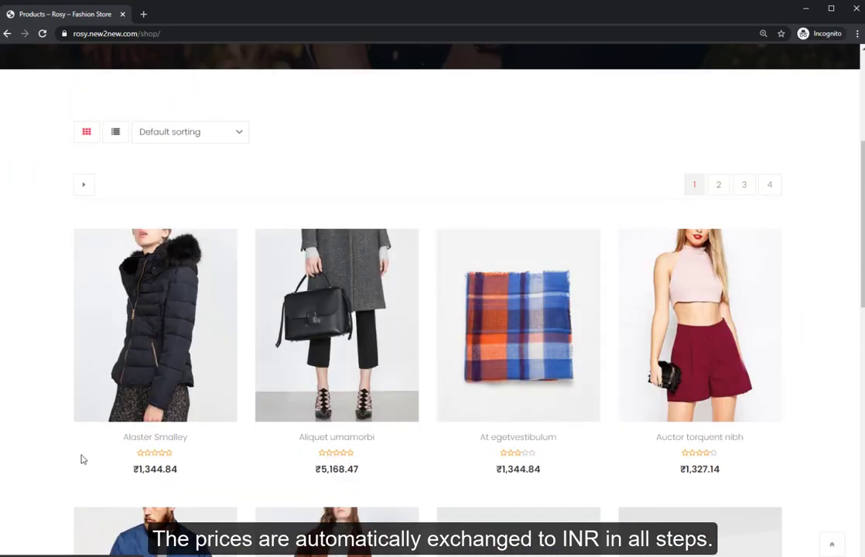
{"action": "scroll", "coordinate": [657, 467], "scroll_direction": "down", "scroll_amount": 2}
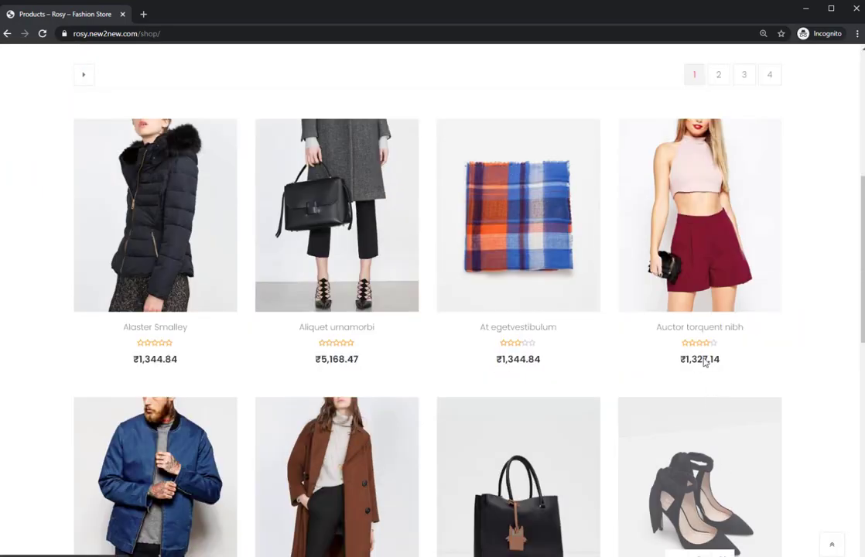
{"action": "left_click", "coordinate": [542, 195]}
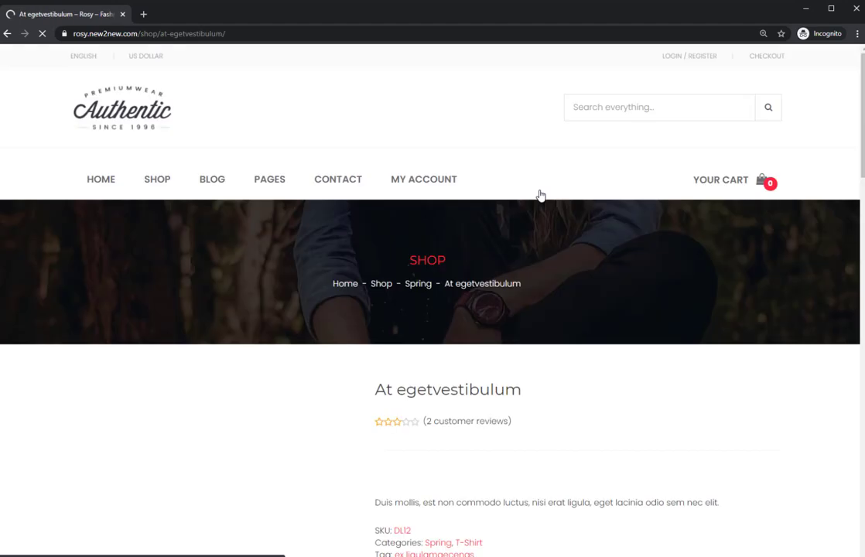
{"action": "scroll", "coordinate": [534, 232], "scroll_direction": "down", "scroll_amount": 2}
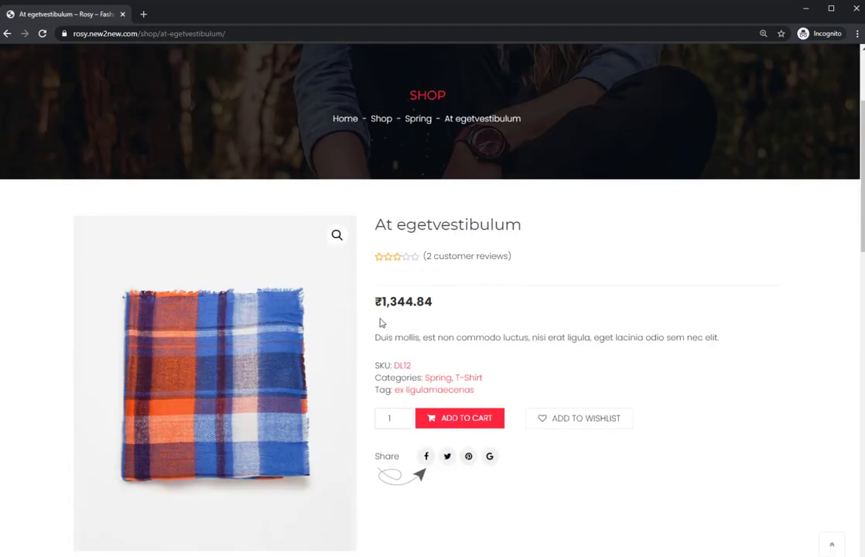
{"action": "left_click", "coordinate": [460, 418]}
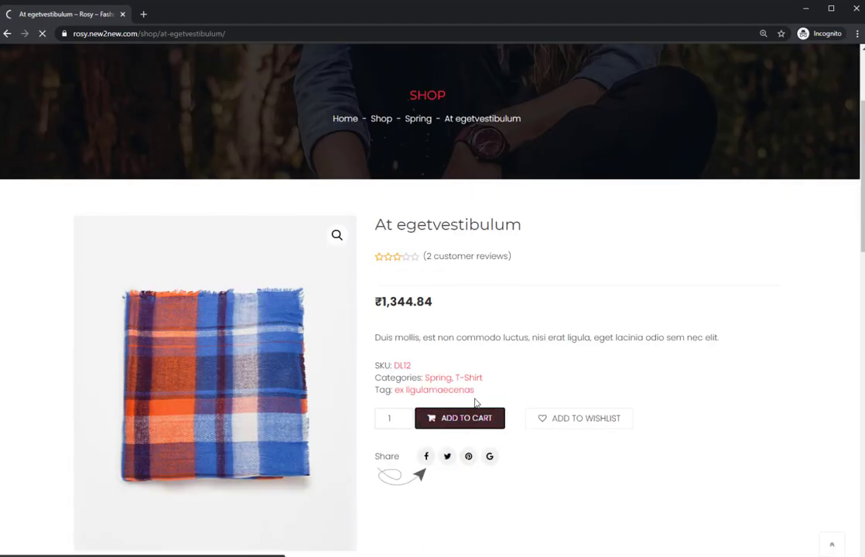
{"action": "scroll", "coordinate": [735, 453], "scroll_direction": "down", "scroll_amount": 2}
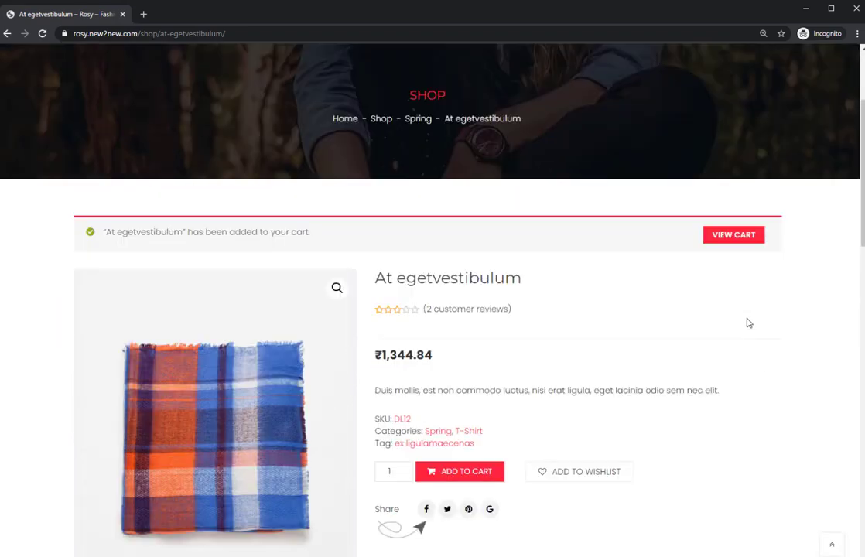
{"action": "left_click", "coordinate": [734, 239]}
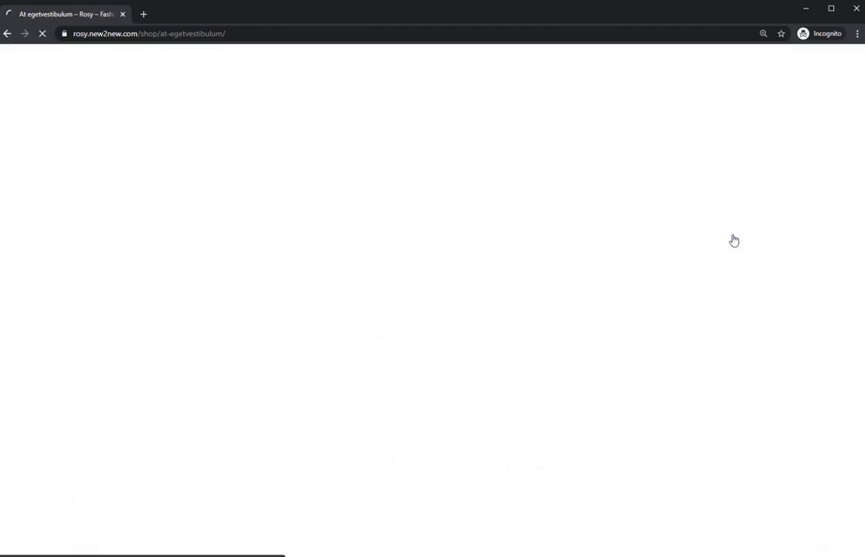
Point out the ₹737.30 shipping, proceed to checkout, and highlight the ₹2,082.14 total and ₹1,344.84 subtotal.
{"action": "scroll", "coordinate": [732, 239], "scroll_direction": "down", "scroll_amount": 2}
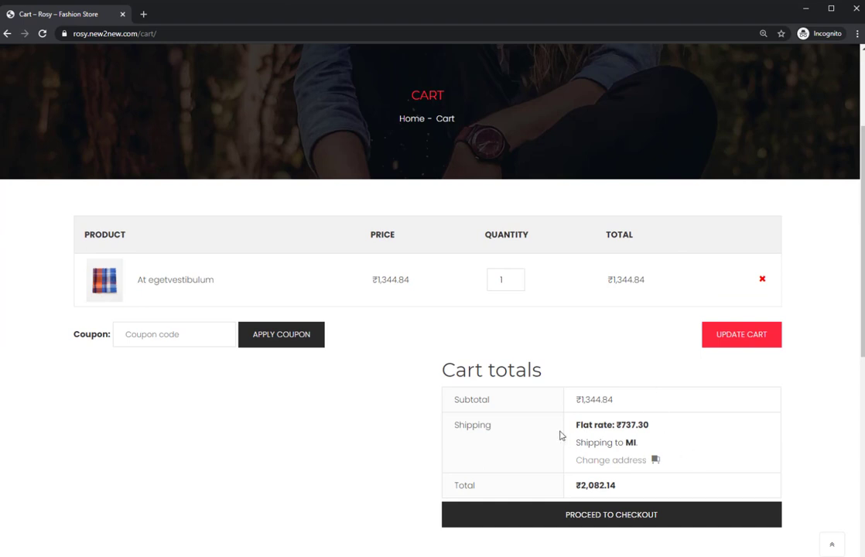
{"action": "triple_click", "coordinate": [582, 441]}
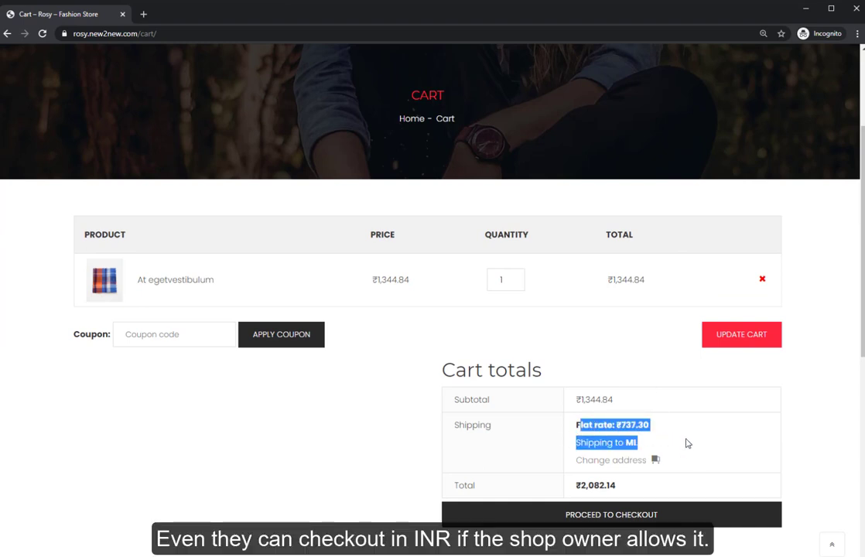
{"action": "left_click", "coordinate": [665, 455]}
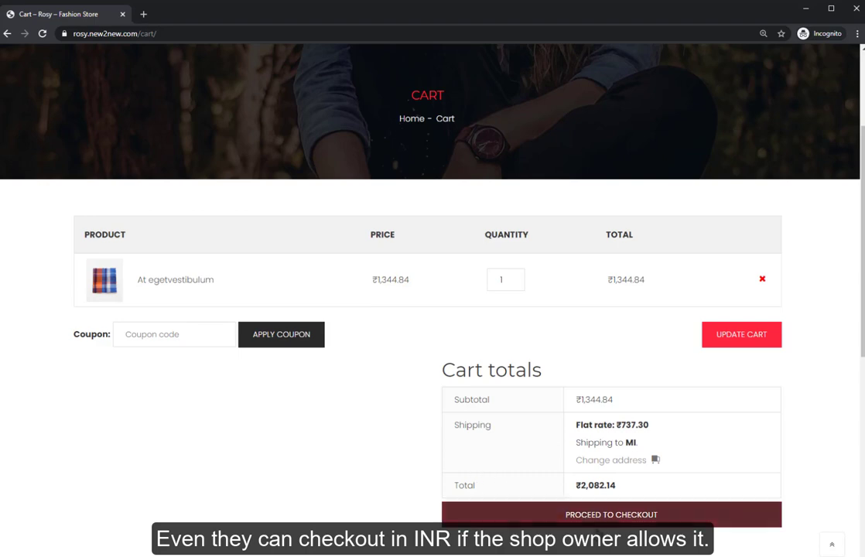
{"action": "left_click", "coordinate": [614, 521]}
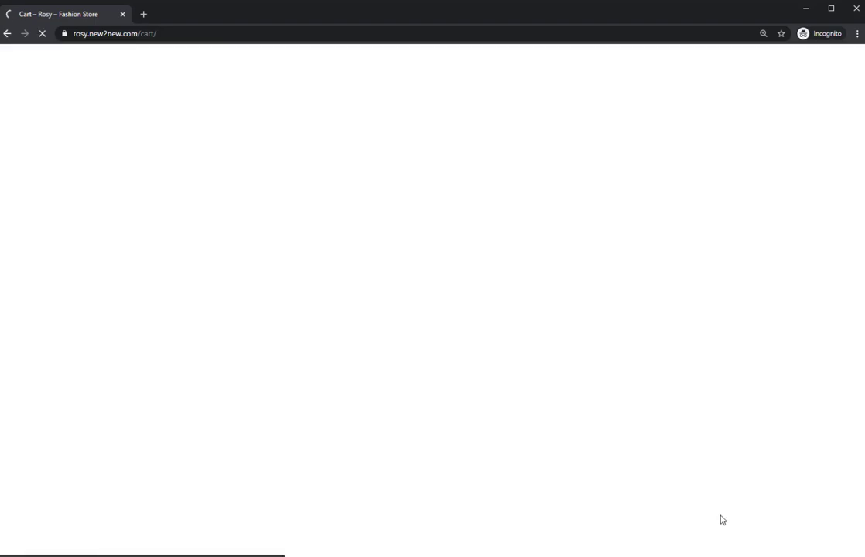
{"action": "scroll", "coordinate": [654, 402], "scroll_direction": "down", "scroll_amount": 5}
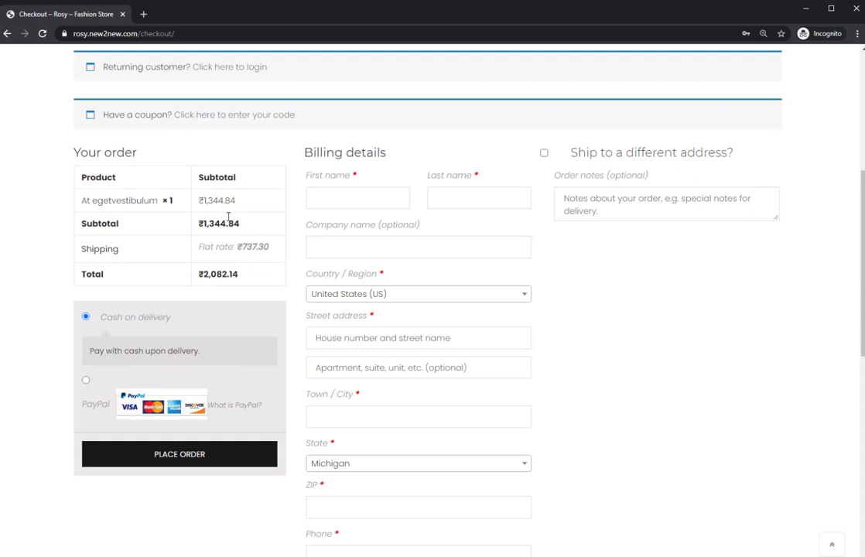
{"action": "left_click_drag", "start_coordinate": [199, 274], "coordinate": [250, 279]}
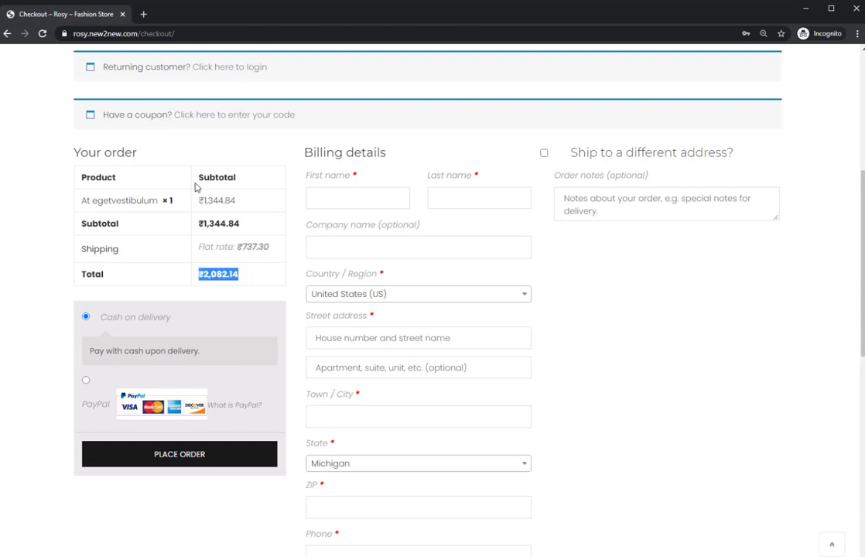
{"action": "left_click_drag", "start_coordinate": [203, 200], "coordinate": [250, 211]}
{"action": "left_click_drag", "start_coordinate": [199, 223], "coordinate": [266, 257]}
{"action": "left_click", "coordinate": [268, 294]}
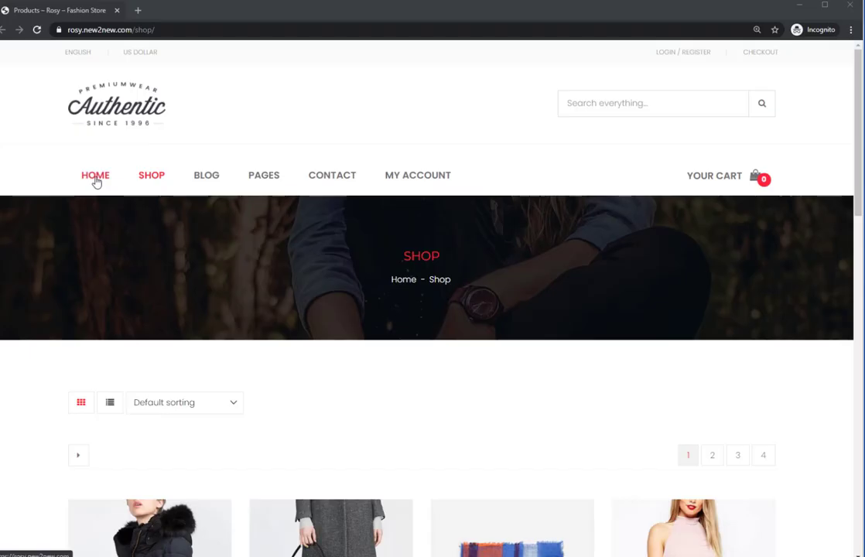
Return to the store's home page via the HOME link.
{"action": "left_click", "coordinate": [93, 182]}
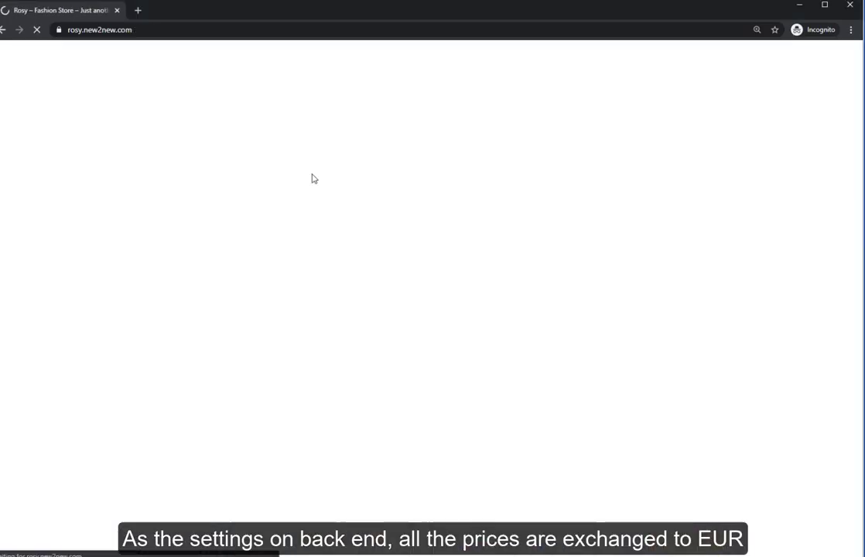
Add Auctor torquent nibh from the shop to the cart and open the cart.
{"action": "scroll", "coordinate": [314, 178], "scroll_direction": "down", "scroll_amount": 1}
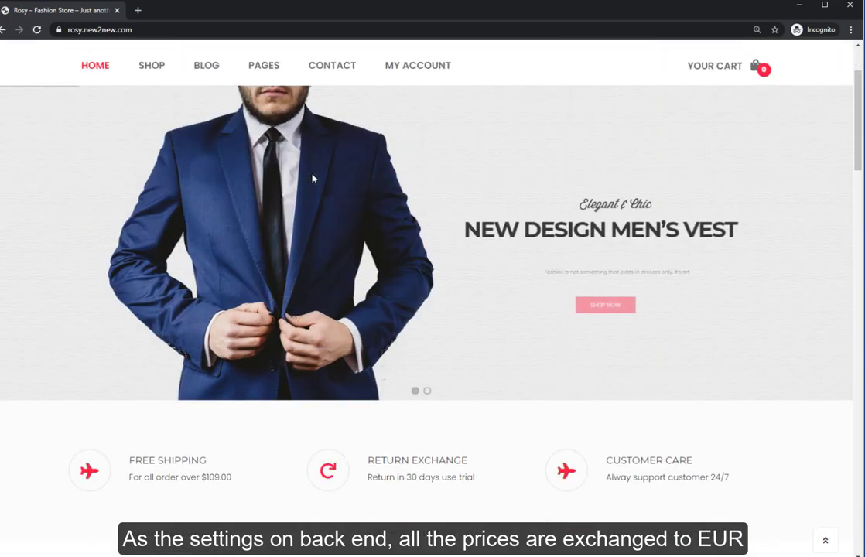
{"action": "scroll", "coordinate": [313, 179], "scroll_direction": "down", "scroll_amount": 4}
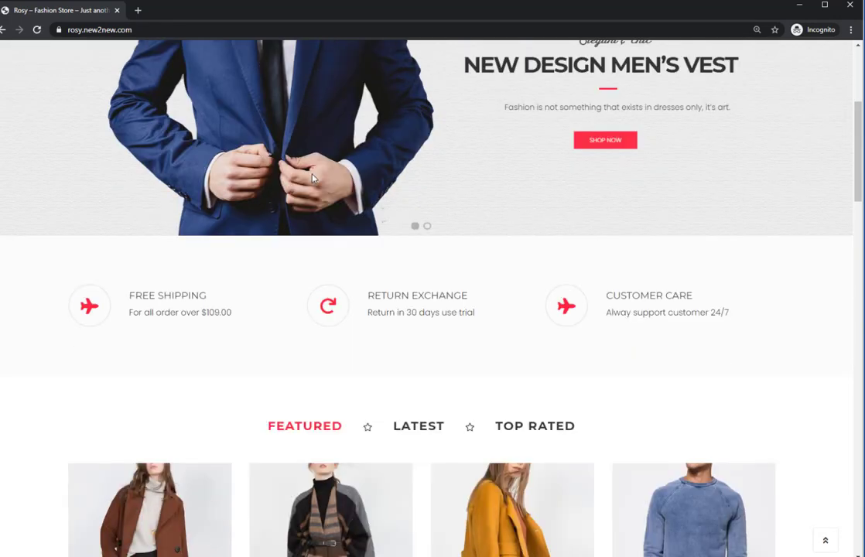
{"action": "scroll", "coordinate": [314, 179], "scroll_direction": "down", "scroll_amount": 3}
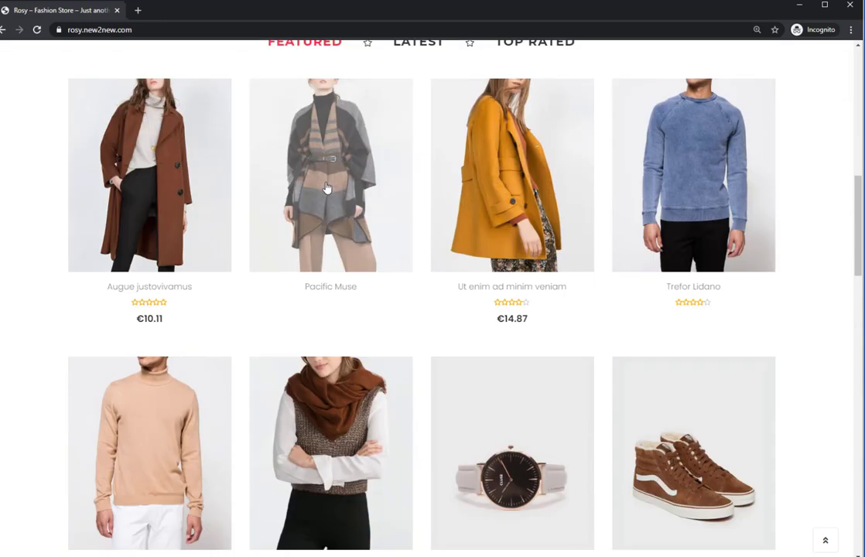
{"action": "scroll", "coordinate": [340, 244], "scroll_direction": "down", "scroll_amount": 1}
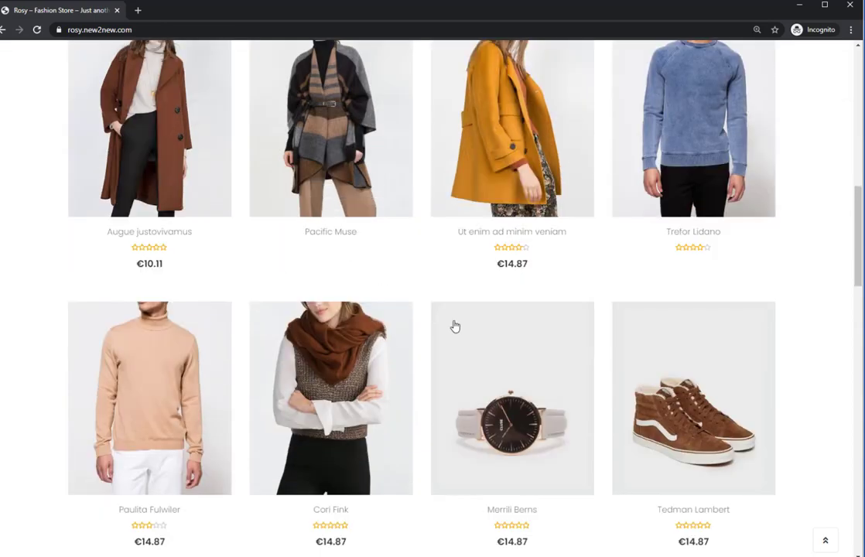
{"action": "scroll", "coordinate": [457, 290], "scroll_direction": "up", "scroll_amount": 10}
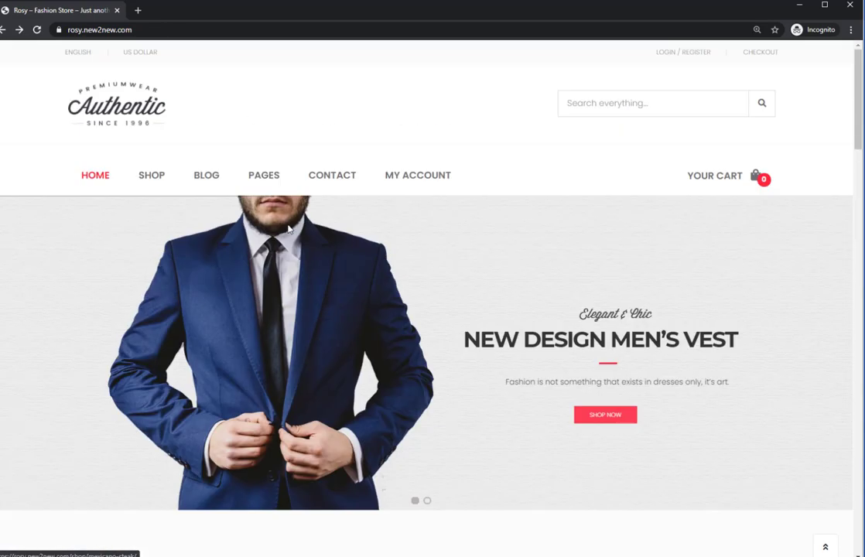
{"action": "left_click", "coordinate": [161, 178]}
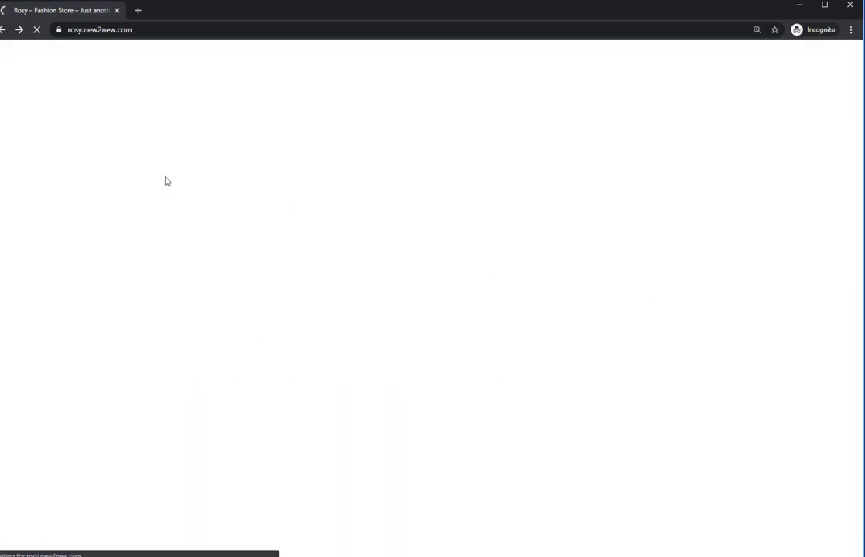
{"action": "scroll", "coordinate": [400, 296], "scroll_direction": "down", "scroll_amount": 4}
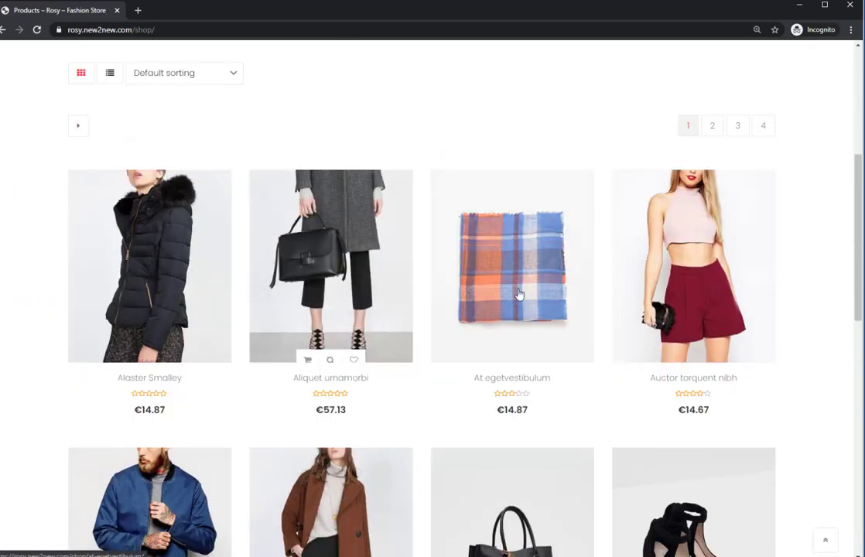
{"action": "left_click", "coordinate": [662, 273]}
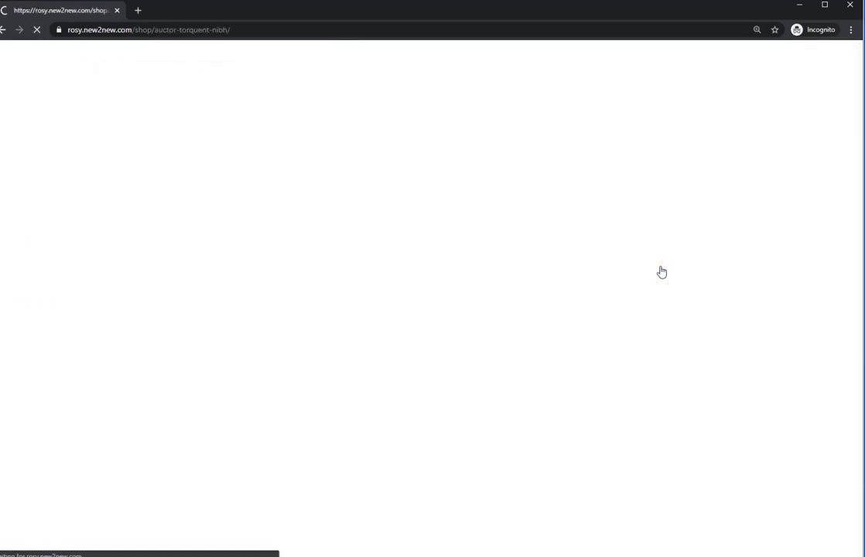
{"action": "scroll", "coordinate": [662, 272], "scroll_direction": "down", "scroll_amount": 3}
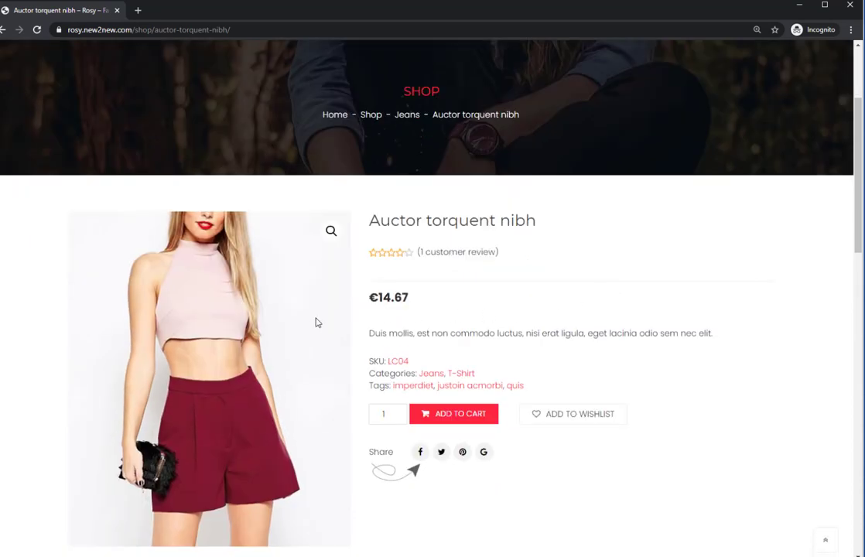
{"action": "left_click", "coordinate": [462, 416]}
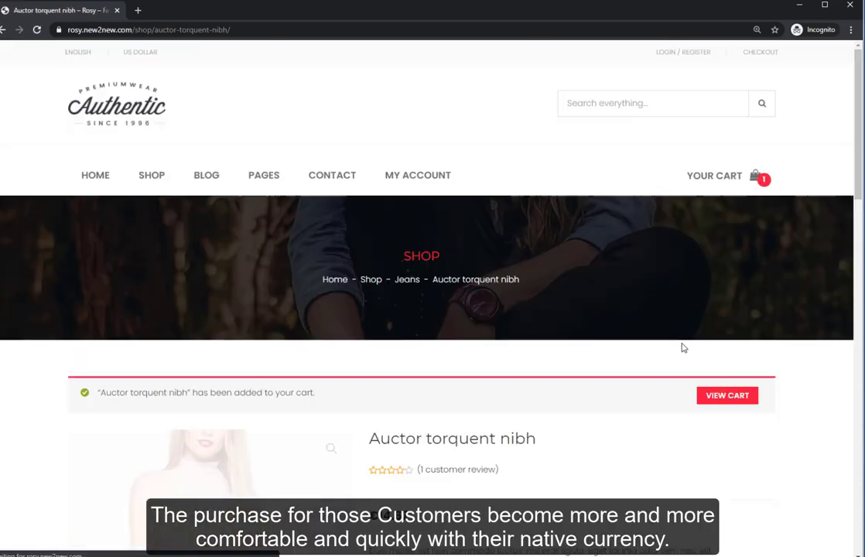
{"action": "left_click", "coordinate": [728, 396]}
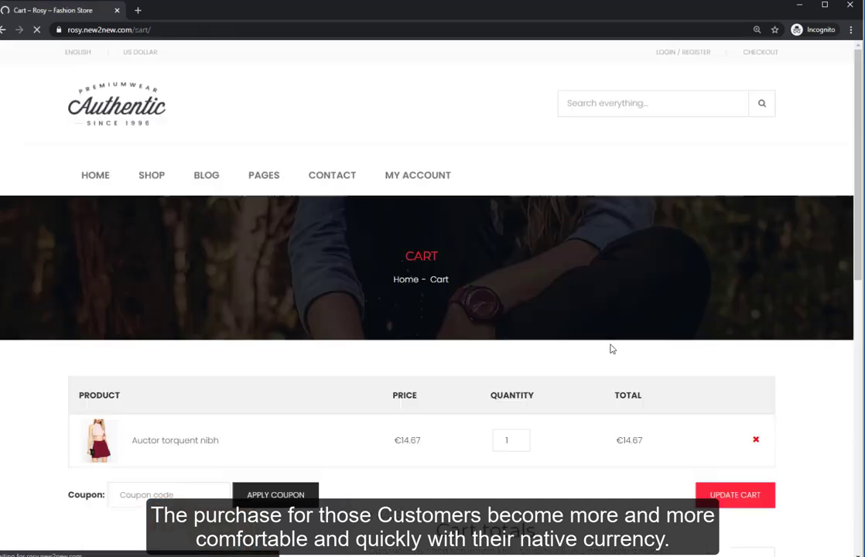
Point out the €8.15 shipping and €14.67 item total, then continue to checkout.
{"action": "scroll", "coordinate": [612, 349], "scroll_direction": "down", "scroll_amount": 2}
{"action": "left_click_drag", "start_coordinate": [639, 418], "coordinate": [613, 431]}
{"action": "left_click", "coordinate": [496, 423]}
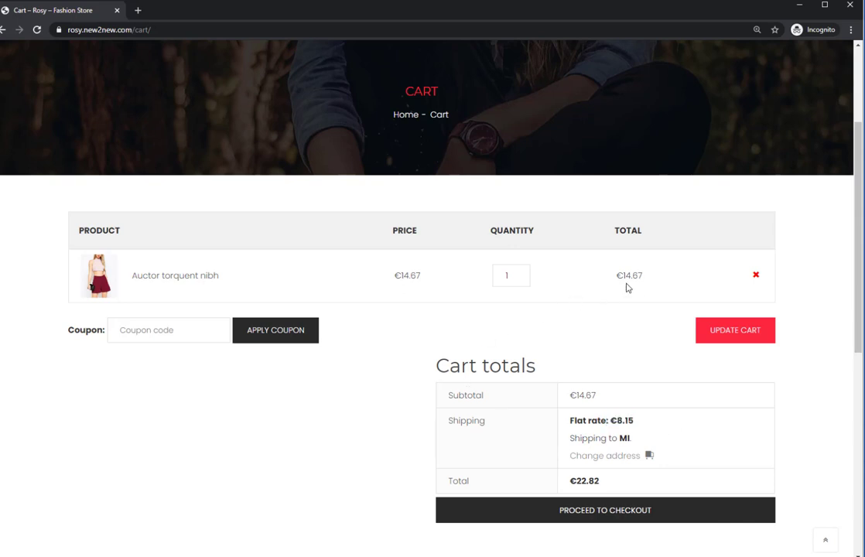
{"action": "left_click_drag", "start_coordinate": [653, 285], "coordinate": [623, 280]}
{"action": "left_click", "coordinate": [663, 310]}
{"action": "scroll", "coordinate": [603, 320], "scroll_direction": "down", "scroll_amount": 2}
{"action": "left_click", "coordinate": [611, 351]}
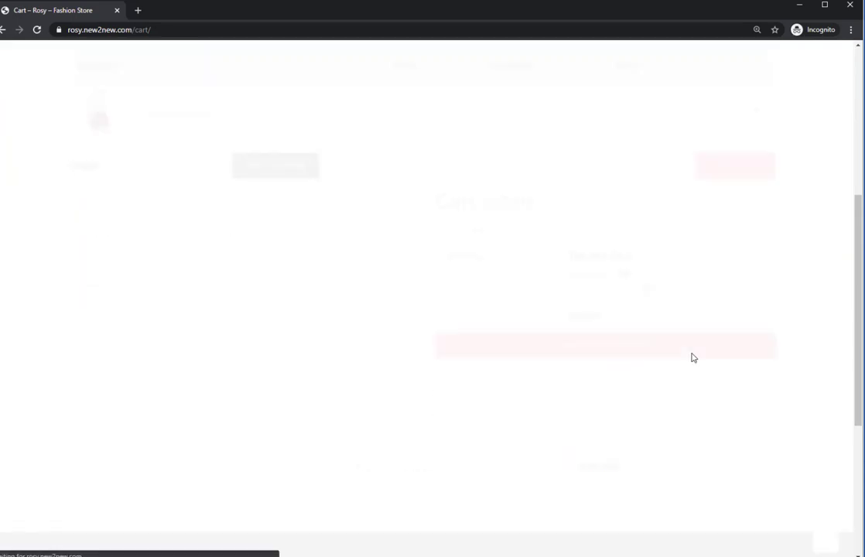
{"action": "scroll", "coordinate": [510, 320], "scroll_direction": "down", "scroll_amount": 1}
{"action": "scroll", "coordinate": [510, 321], "scroll_direction": "down", "scroll_amount": 5}
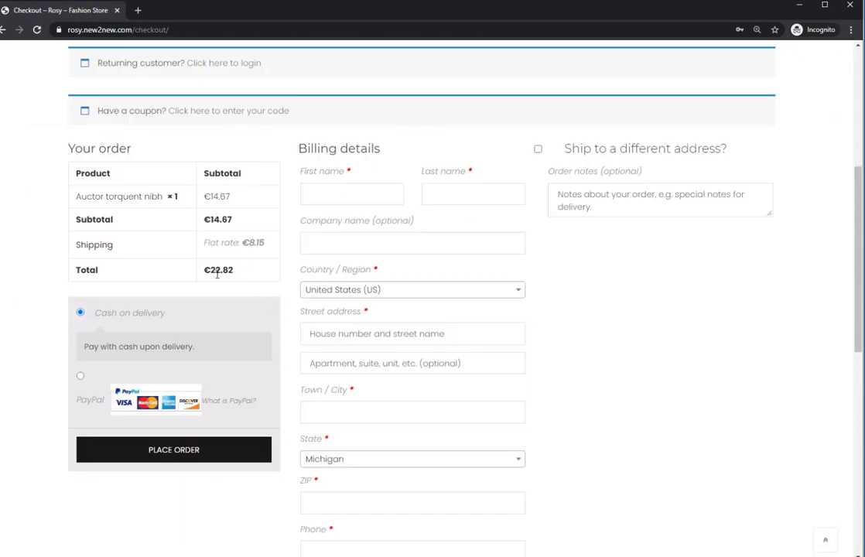
{"action": "scroll", "coordinate": [540, 339], "scroll_direction": "down", "scroll_amount": 5}
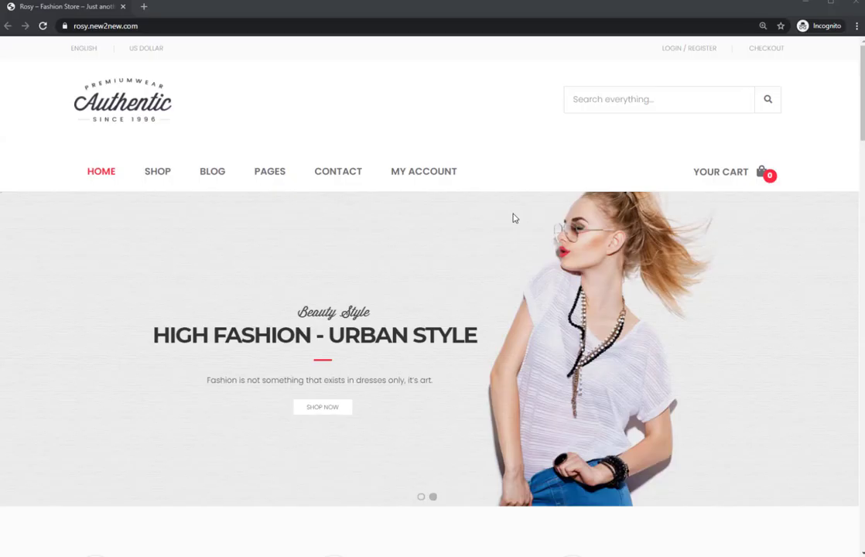
From the home page, add Auctor torquent nibh from the shop to the cart and view the cart.
{"action": "scroll", "coordinate": [458, 270], "scroll_direction": "down", "scroll_amount": 1}
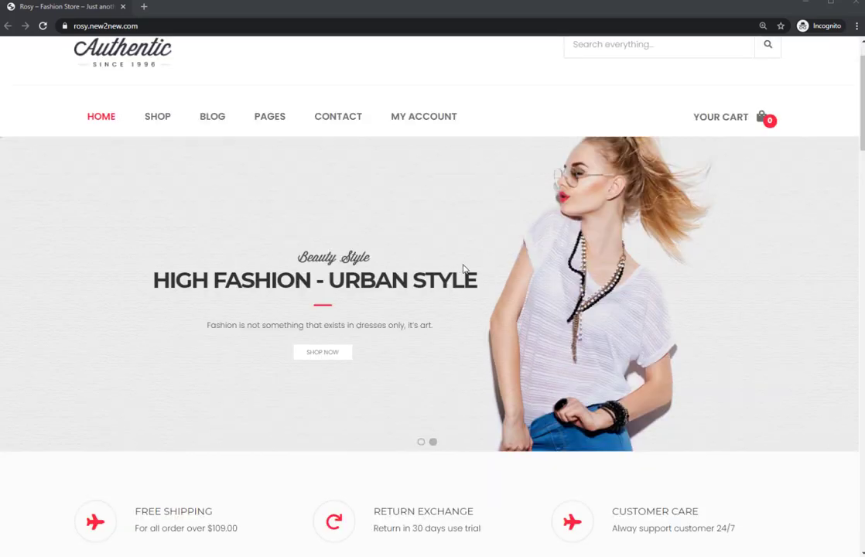
{"action": "scroll", "coordinate": [465, 269], "scroll_direction": "down", "scroll_amount": 8}
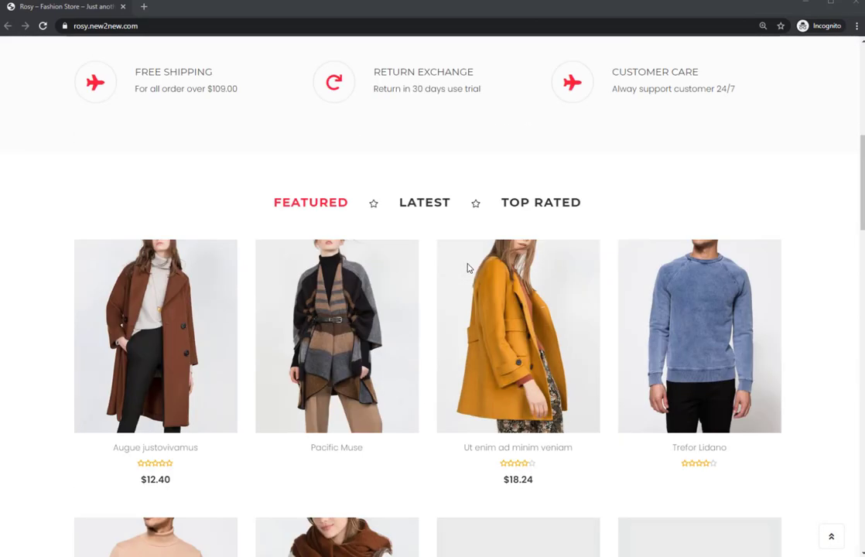
{"action": "mouse_move", "coordinate": [501, 311]}
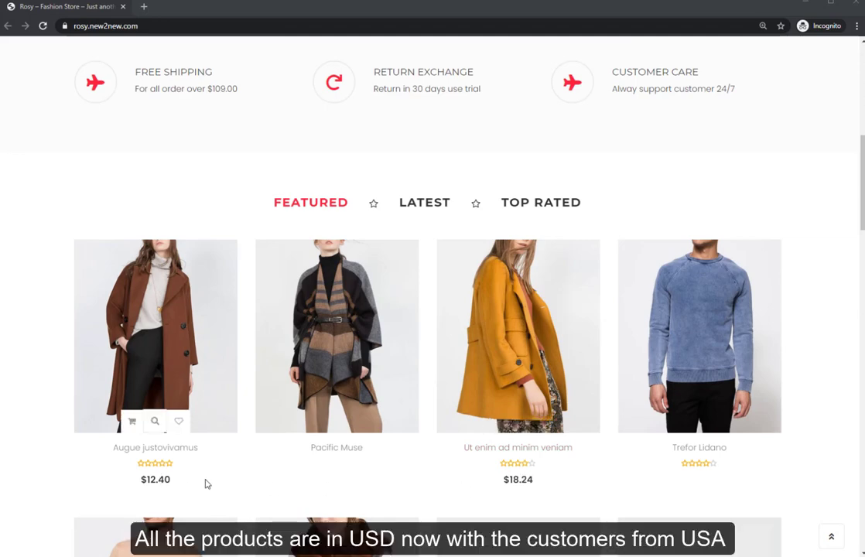
{"action": "scroll", "coordinate": [455, 499], "scroll_direction": "down", "scroll_amount": 5}
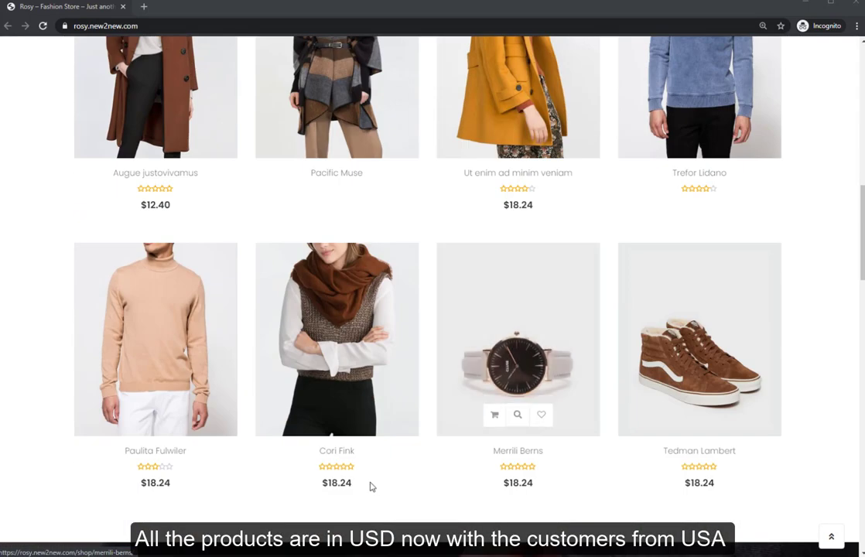
{"action": "scroll", "coordinate": [436, 402], "scroll_direction": "up", "scroll_amount": 3}
{"action": "scroll", "coordinate": [435, 401], "scroll_direction": "up", "scroll_amount": 10}
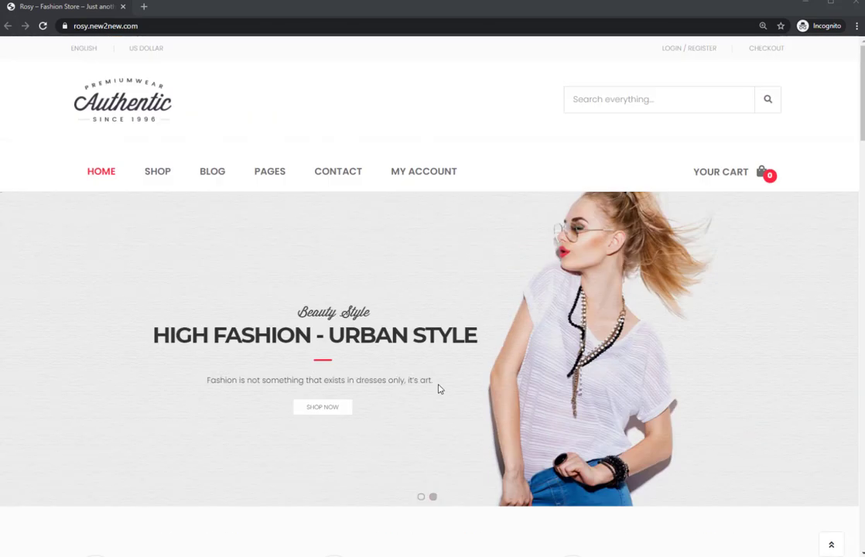
{"action": "left_click", "coordinate": [158, 166]}
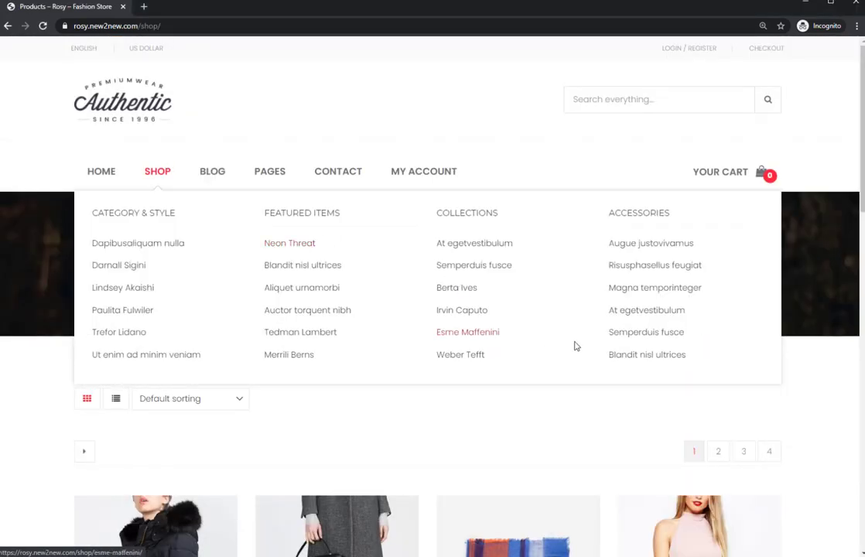
{"action": "scroll", "coordinate": [698, 406], "scroll_direction": "down", "scroll_amount": 2}
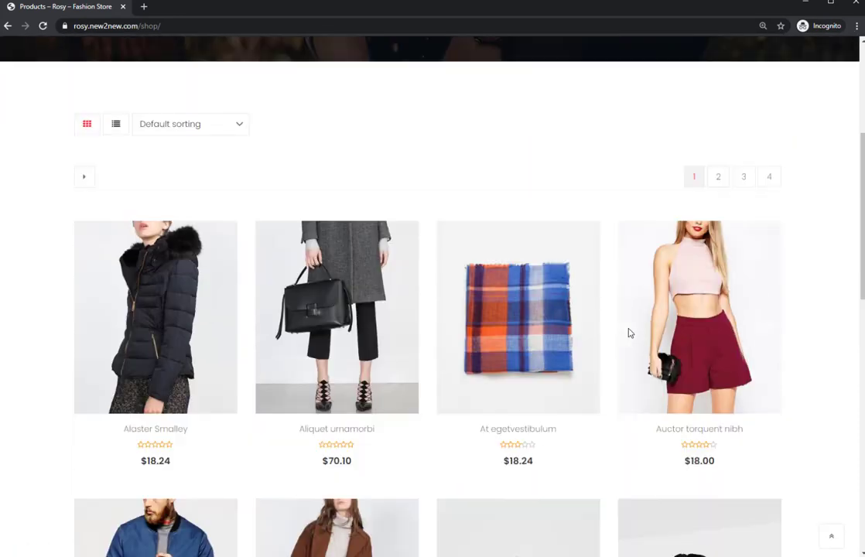
{"action": "scroll", "coordinate": [630, 333], "scroll_direction": "down", "scroll_amount": 2}
{"action": "left_click", "coordinate": [706, 345]}
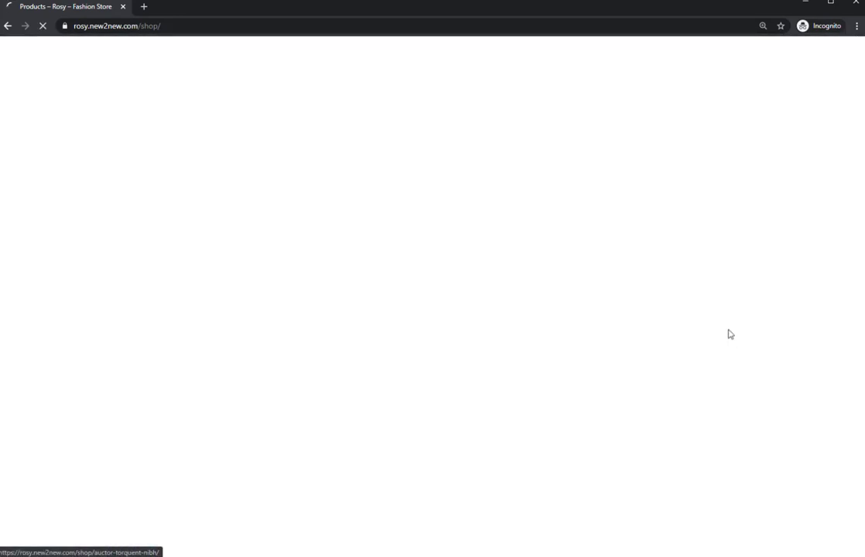
{"action": "scroll", "coordinate": [727, 334], "scroll_direction": "down", "scroll_amount": 3}
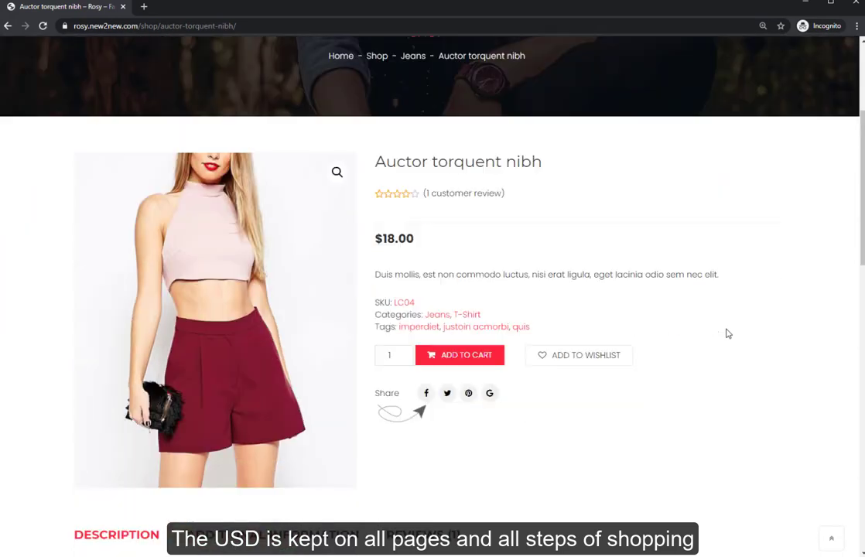
{"action": "left_click", "coordinate": [468, 361]}
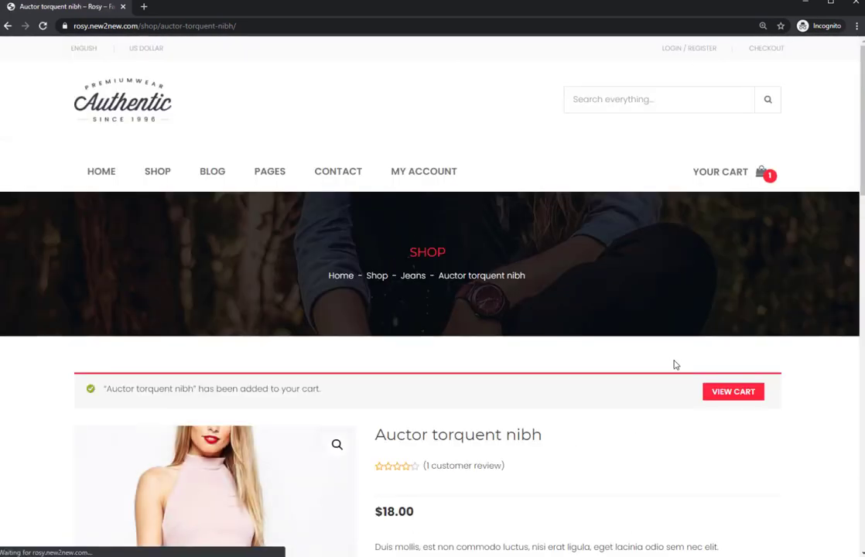
{"action": "left_click", "coordinate": [752, 403]}
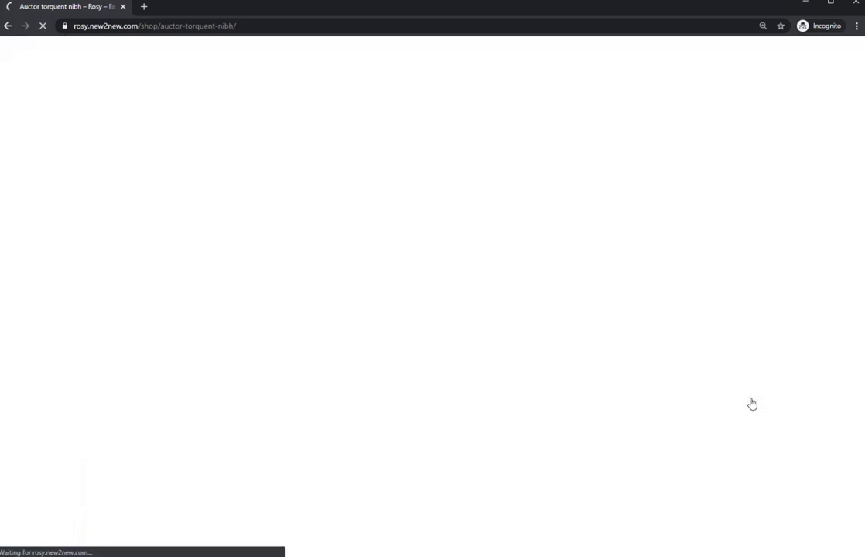
Proceed to checkout and highlight the $18.00 subtotal and $28.00 total.
{"action": "scroll", "coordinate": [751, 403], "scroll_direction": "down", "scroll_amount": 2}
{"action": "scroll", "coordinate": [751, 403], "scroll_direction": "down", "scroll_amount": 2}
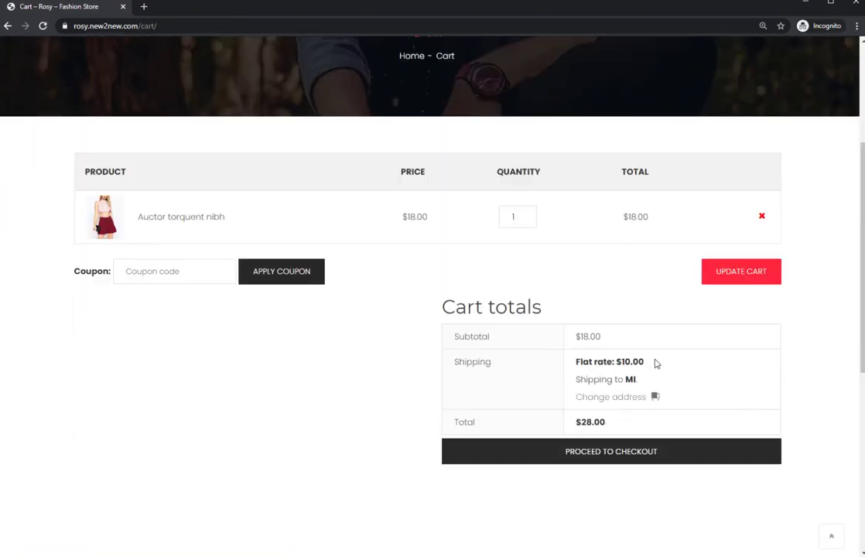
{"action": "left_click", "coordinate": [629, 453]}
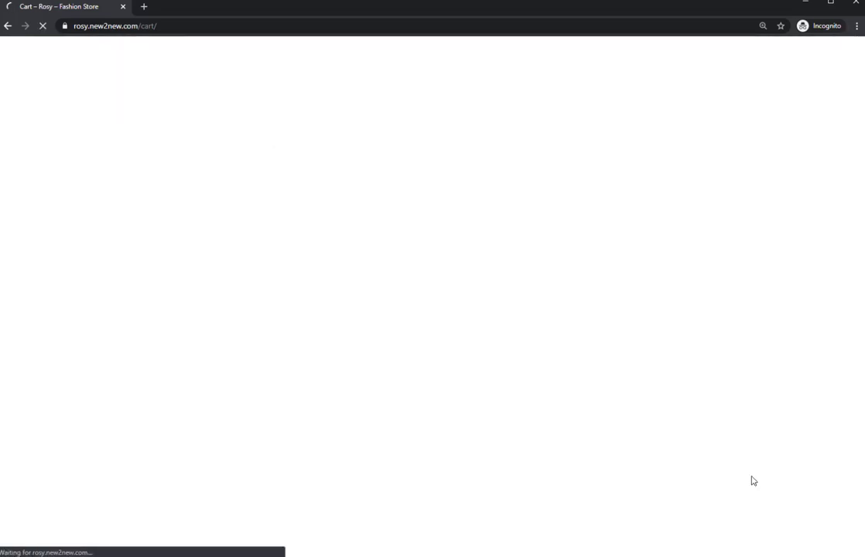
{"action": "scroll", "coordinate": [656, 420], "scroll_direction": "down", "scroll_amount": 5}
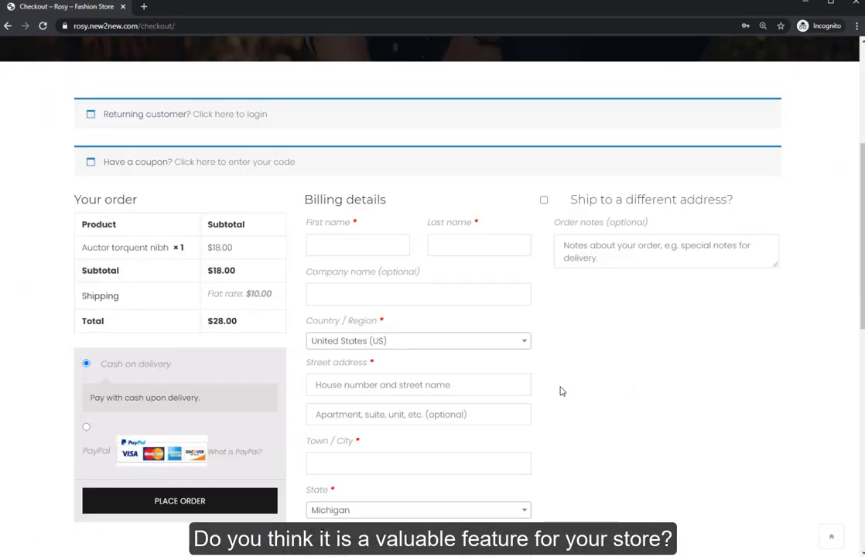
{"action": "double_click", "coordinate": [231, 271]}
{"action": "double_click", "coordinate": [211, 322]}
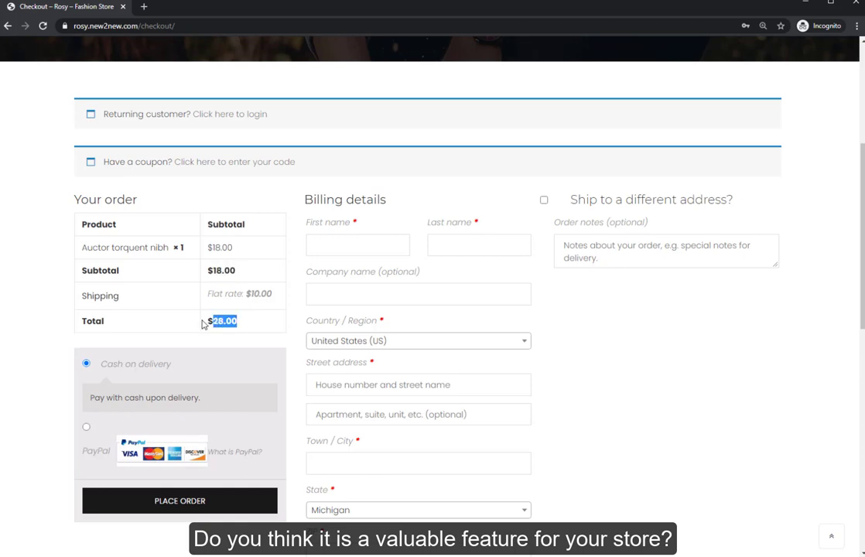
{"action": "left_click", "coordinate": [157, 485]}
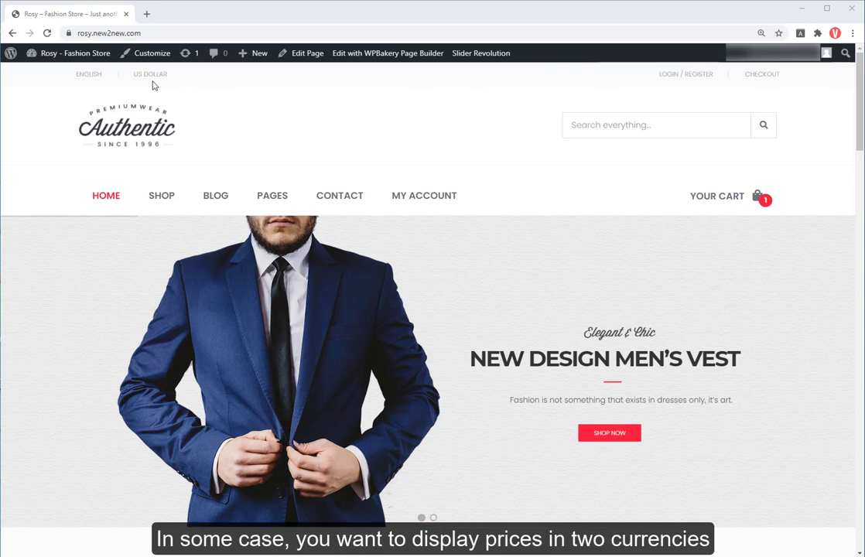
{"action": "scroll", "coordinate": [219, 250], "scroll_direction": "down", "scroll_amount": 8}
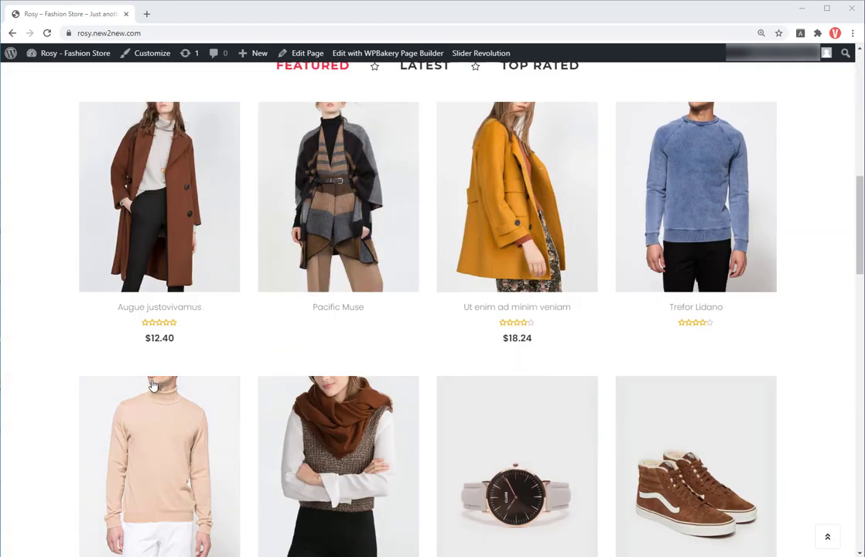
{"action": "scroll", "coordinate": [185, 349], "scroll_direction": "down", "scroll_amount": 2}
{"action": "scroll", "coordinate": [185, 349], "scroll_direction": "down", "scroll_amount": 1}
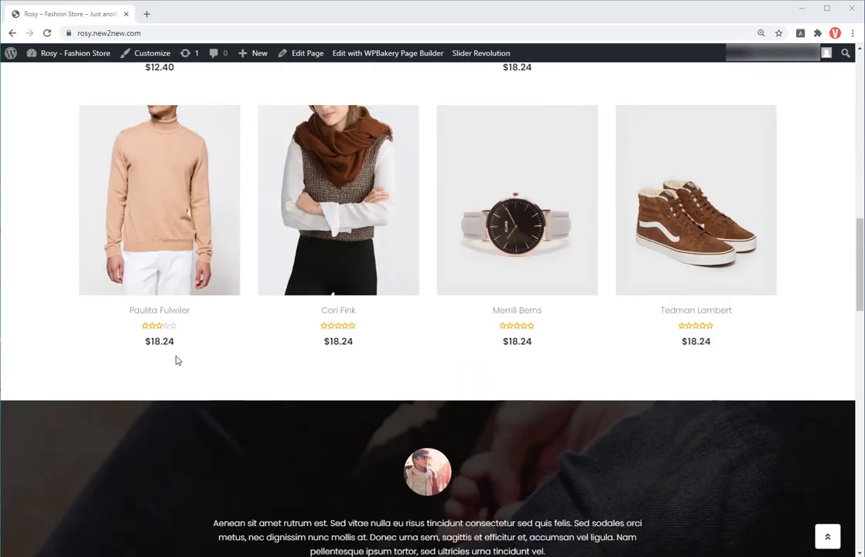
{"action": "scroll", "coordinate": [175, 359], "scroll_direction": "up", "scroll_amount": 5}
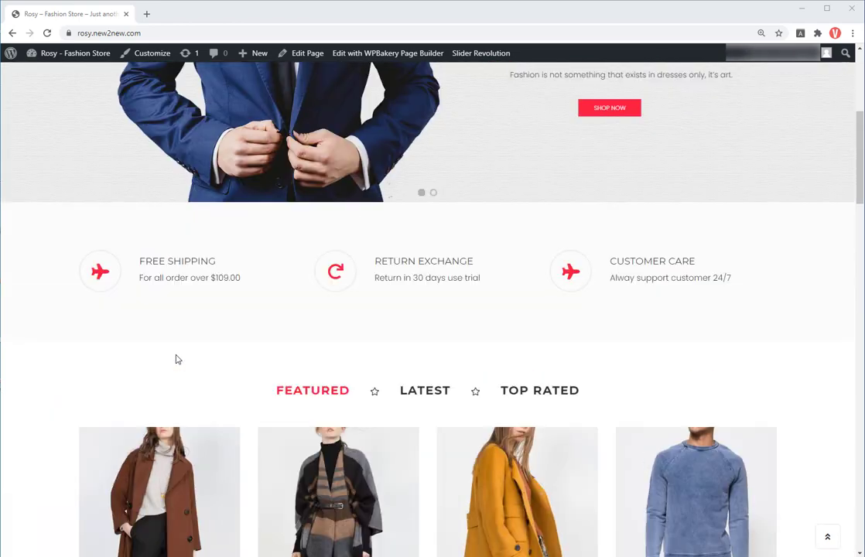
Go to the Dashboard, then to the Location tab of the Multi Currency settings.
{"action": "mouse_move", "coordinate": [75, 53]}
{"action": "left_click", "coordinate": [68, 80]}
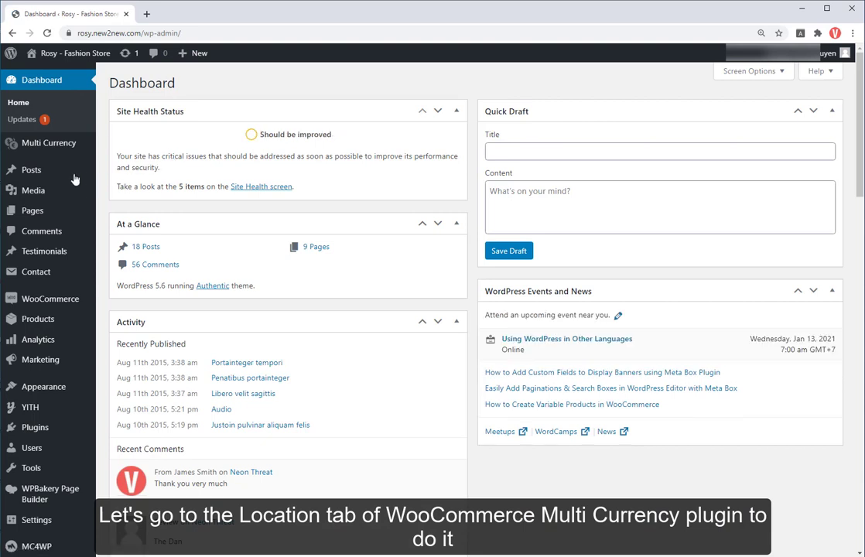
{"action": "mouse_move", "coordinate": [49, 148]}
{"action": "left_click", "coordinate": [114, 146]}
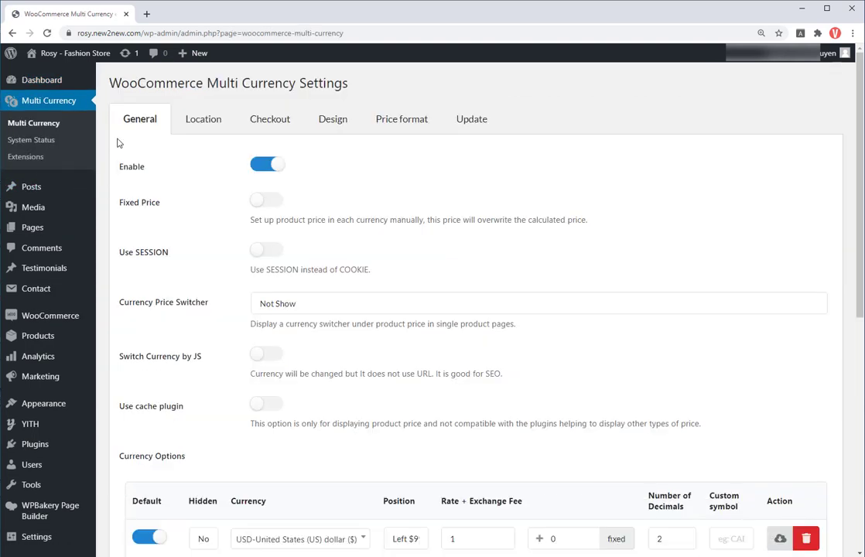
{"action": "left_click", "coordinate": [206, 129]}
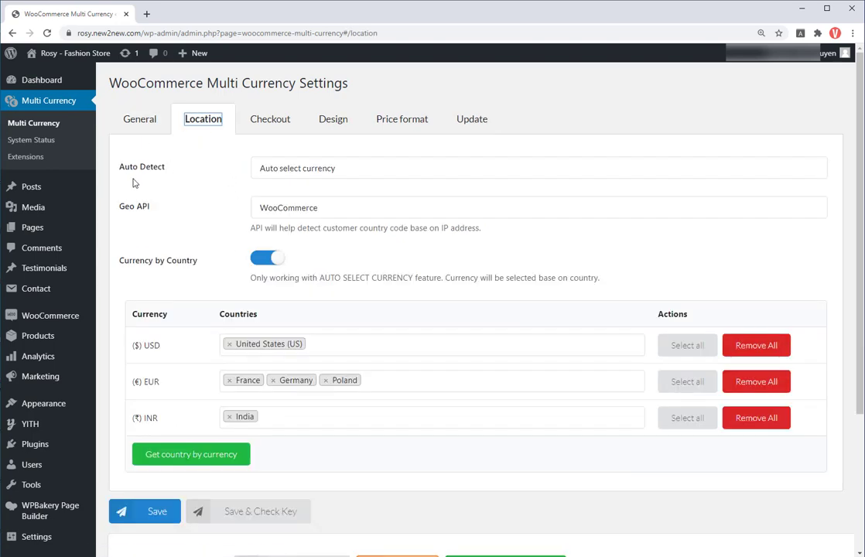
Set Auto Detect to Approximate Price, keeping Subtotal and Total among the approximate positions.
{"action": "left_click", "coordinate": [481, 169]}
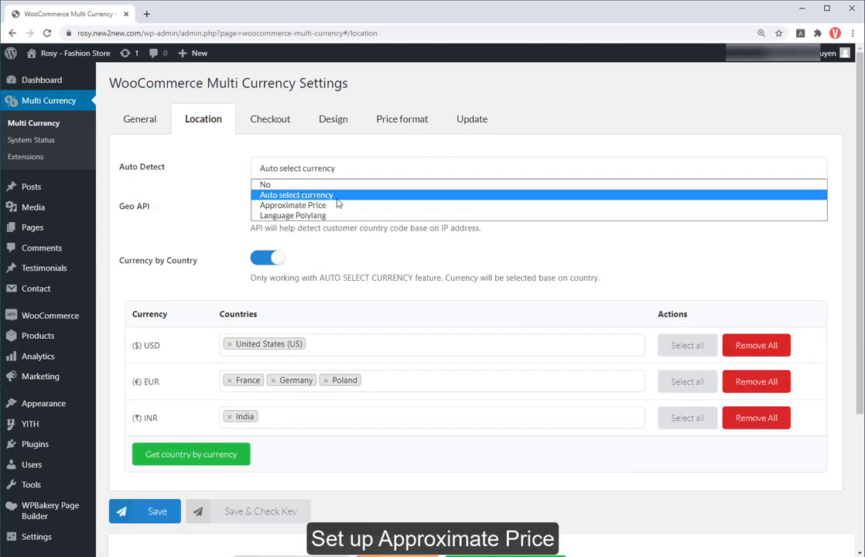
{"action": "left_click", "coordinate": [292, 205]}
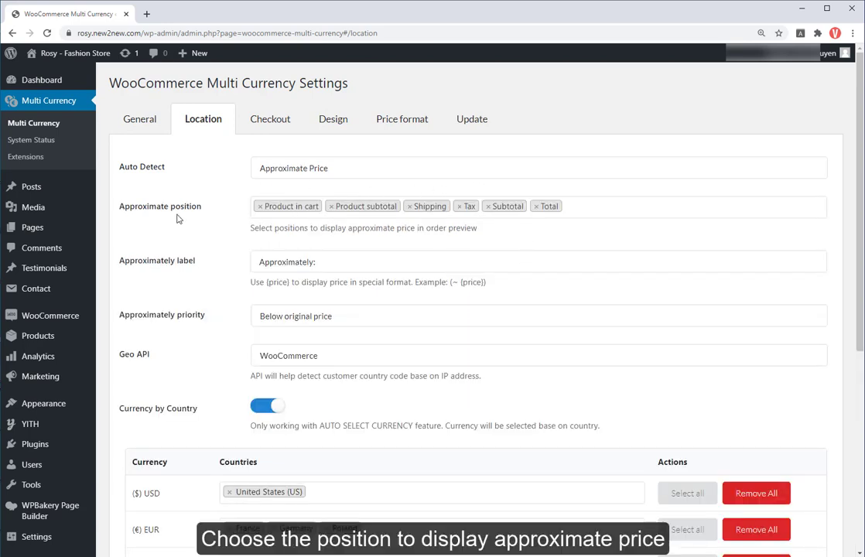
{"action": "left_click", "coordinate": [647, 207]}
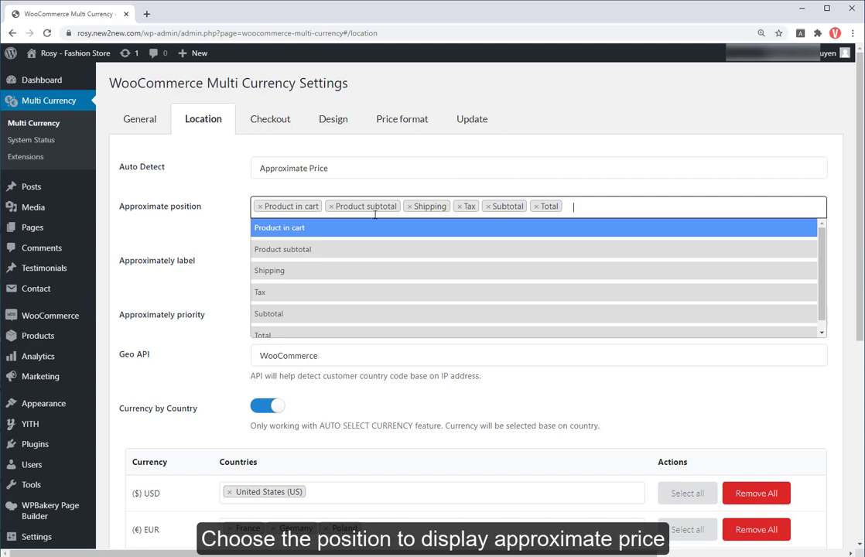
{"action": "left_click", "coordinate": [536, 207]}
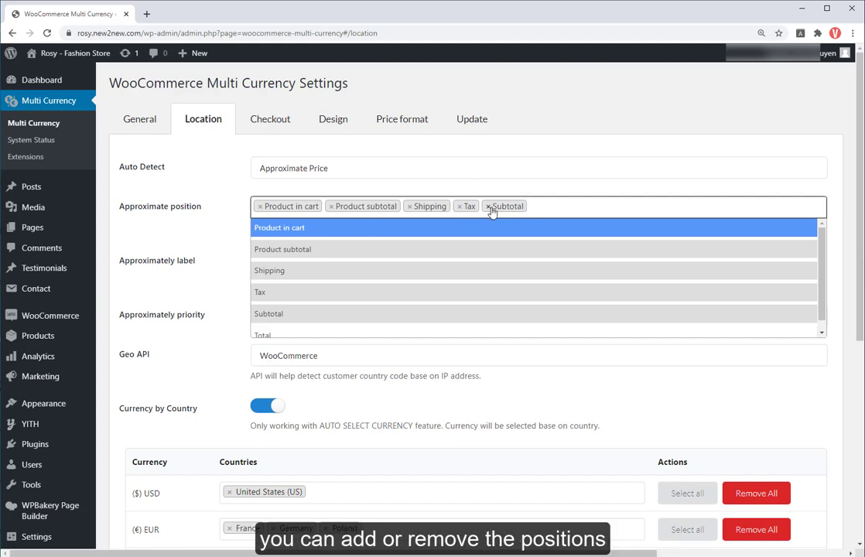
{"action": "left_click", "coordinate": [488, 207]}
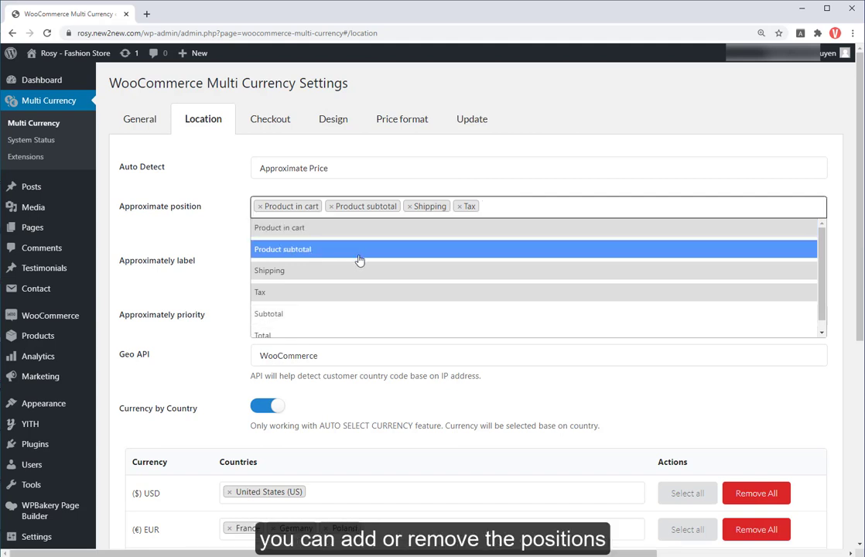
{"action": "left_click", "coordinate": [347, 317]}
{"action": "left_click", "coordinate": [564, 209]}
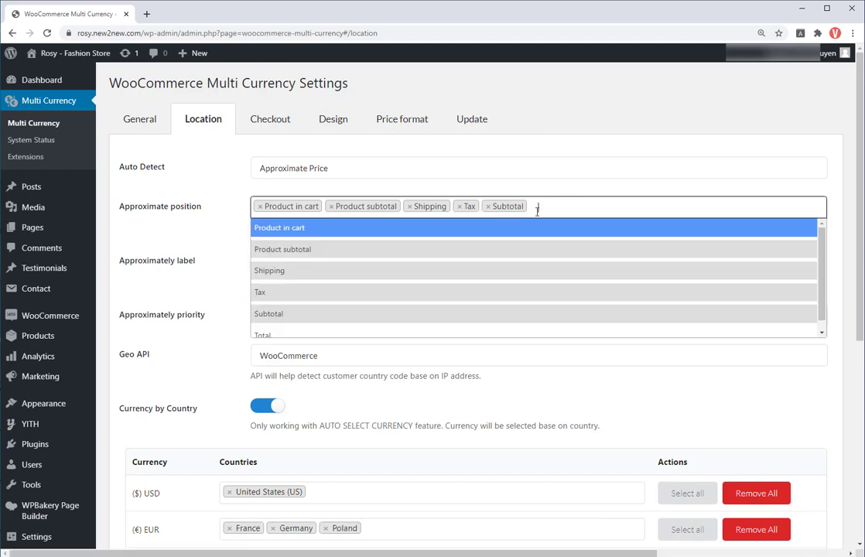
{"action": "left_click", "coordinate": [319, 333]}
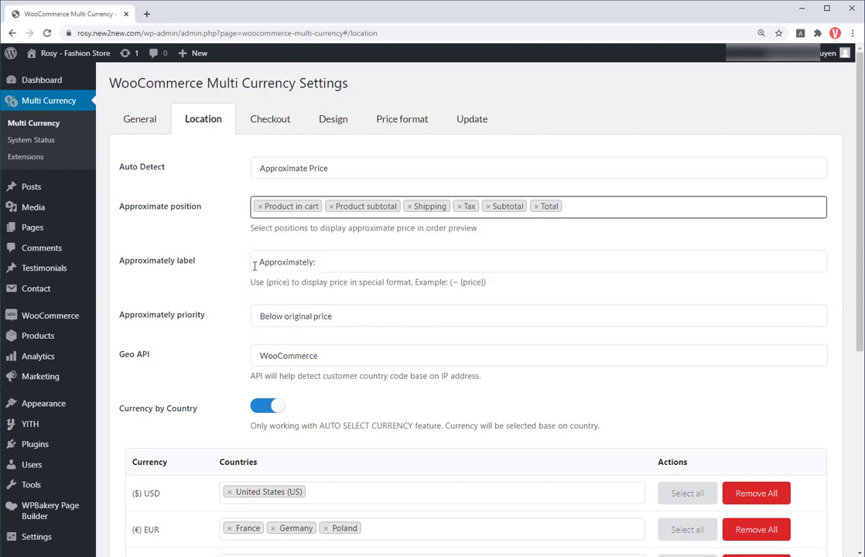
Keep the label 'Approximately:' and leave the priority at Below original price.
{"action": "left_click_drag", "start_coordinate": [254, 265], "coordinate": [328, 261]}
{"action": "left_click", "coordinate": [322, 262]}
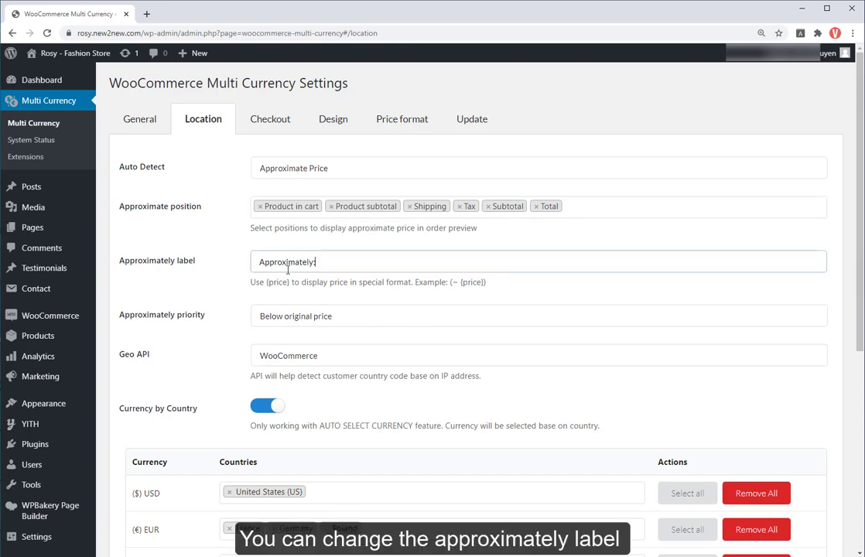
{"action": "left_click_drag", "start_coordinate": [258, 265], "coordinate": [351, 265]}
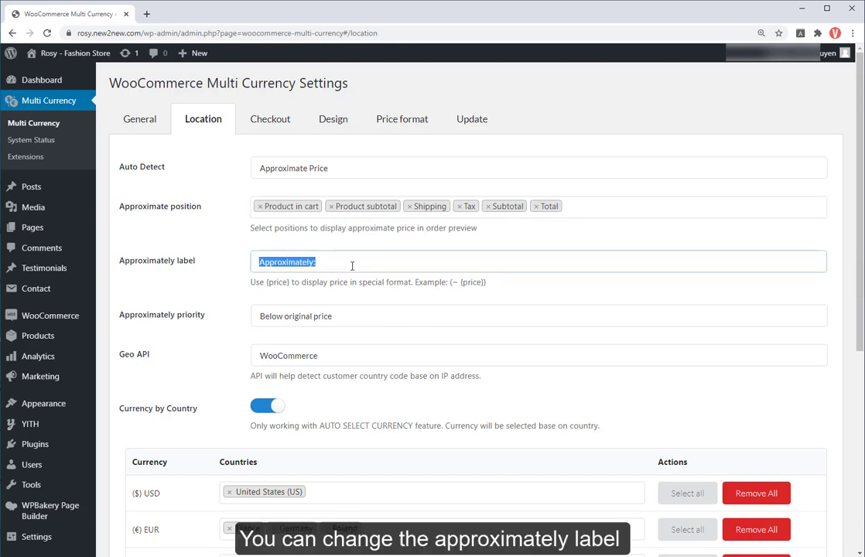
{"action": "key", "text": "BackSpace"}
{"action": "type", "text": "app"}
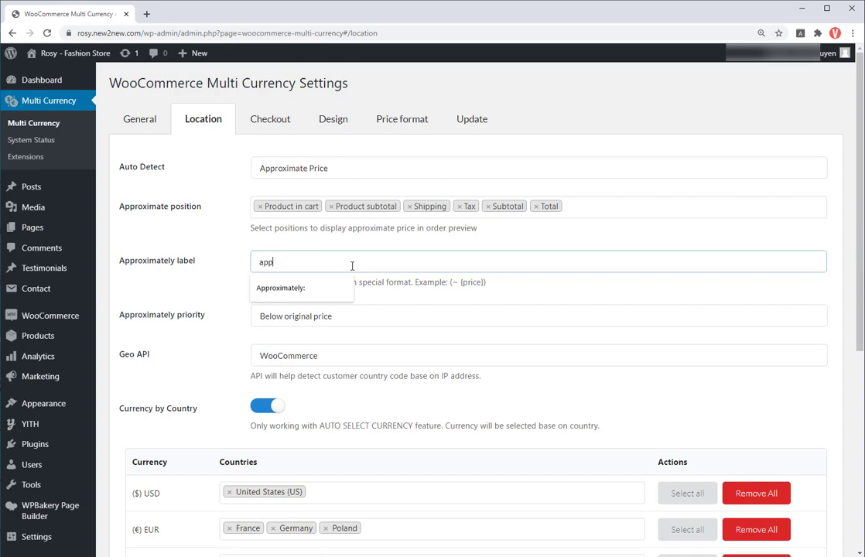
{"action": "type", "text": "x"}
{"action": "key", "text": "BackSpace"}
{"action": "left_click", "coordinate": [389, 316]}
{"action": "left_click", "coordinate": [413, 270]}
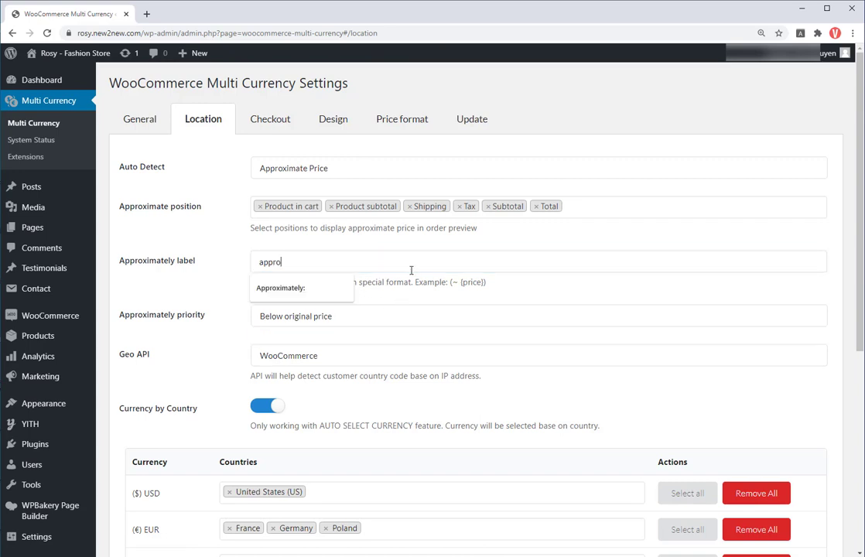
{"action": "left_click", "coordinate": [290, 292]}
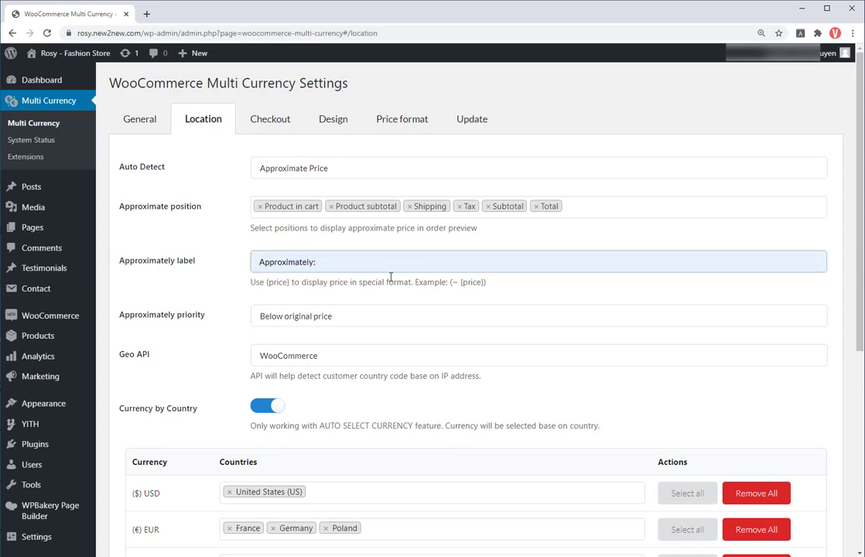
{"action": "left_click", "coordinate": [385, 320]}
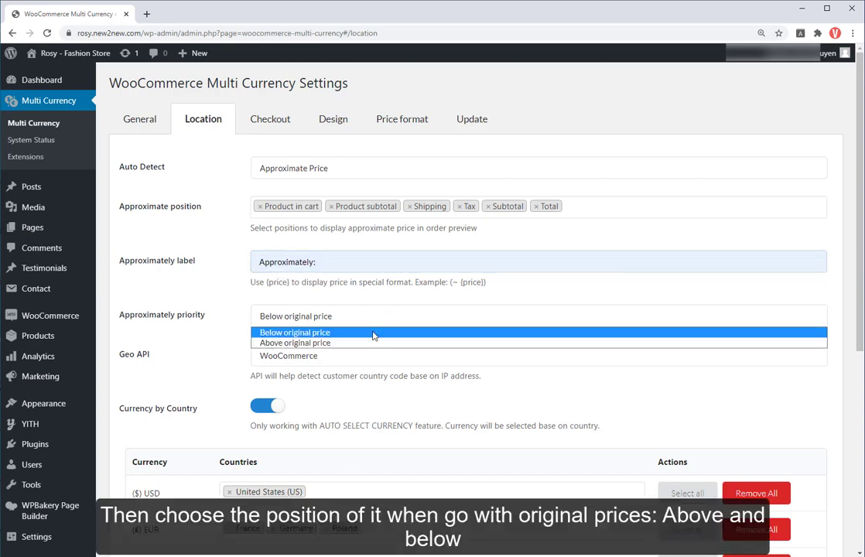
{"action": "left_click", "coordinate": [381, 343]}
{"action": "left_click", "coordinate": [385, 316]}
{"action": "left_click", "coordinate": [392, 332]}
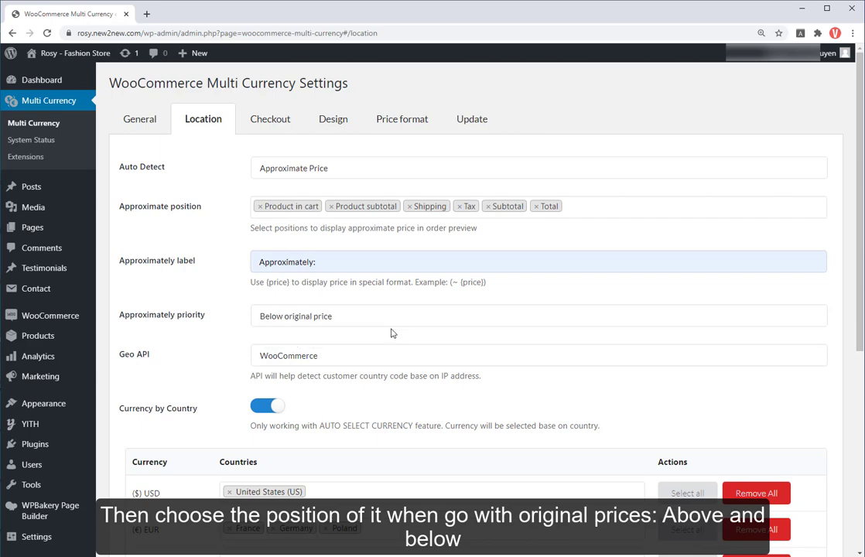
{"action": "scroll", "coordinate": [199, 143], "scroll_direction": "down", "scroll_amount": 2}
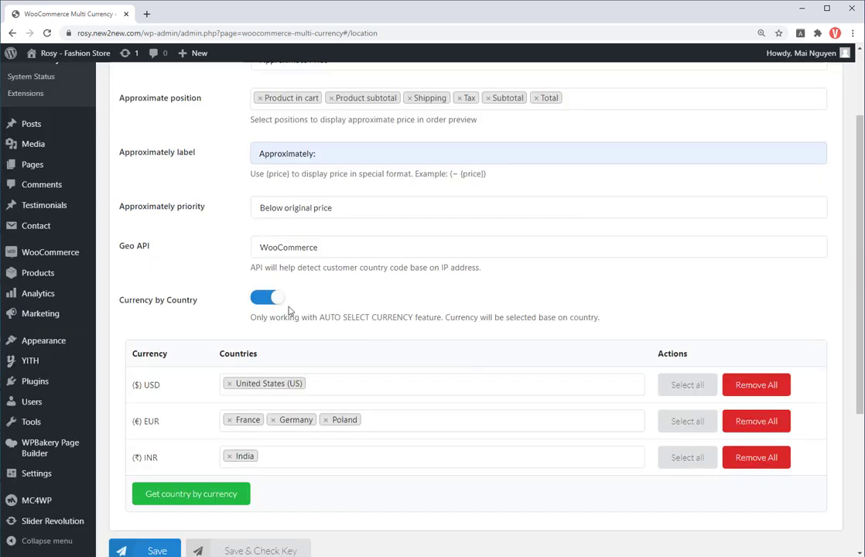
Switch the Currency by Country toggle off and save the location settings.
{"action": "left_click", "coordinate": [262, 305]}
{"action": "scroll", "coordinate": [370, 285], "scroll_direction": "down", "scroll_amount": 3}
{"action": "left_click", "coordinate": [147, 389]}
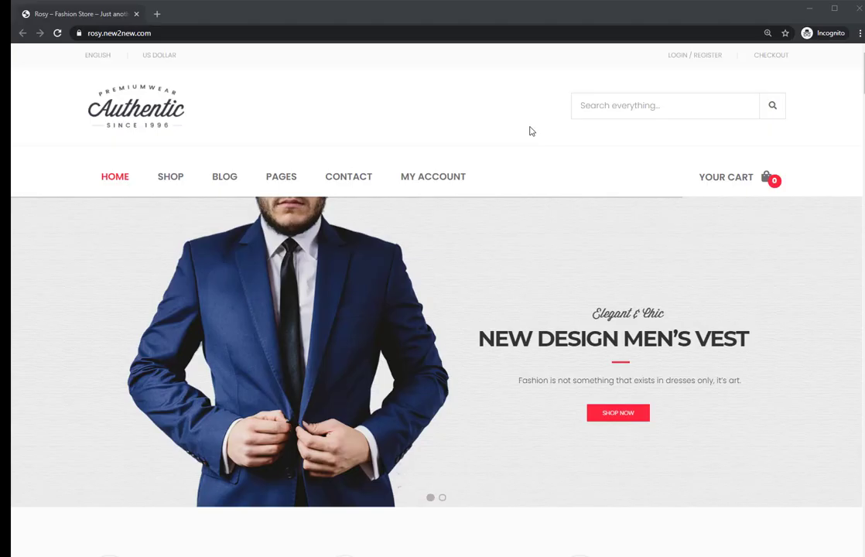
Highlight the $12.40 home page price with its rupee approximation.
{"action": "scroll", "coordinate": [529, 129], "scroll_direction": "down", "scroll_amount": 7}
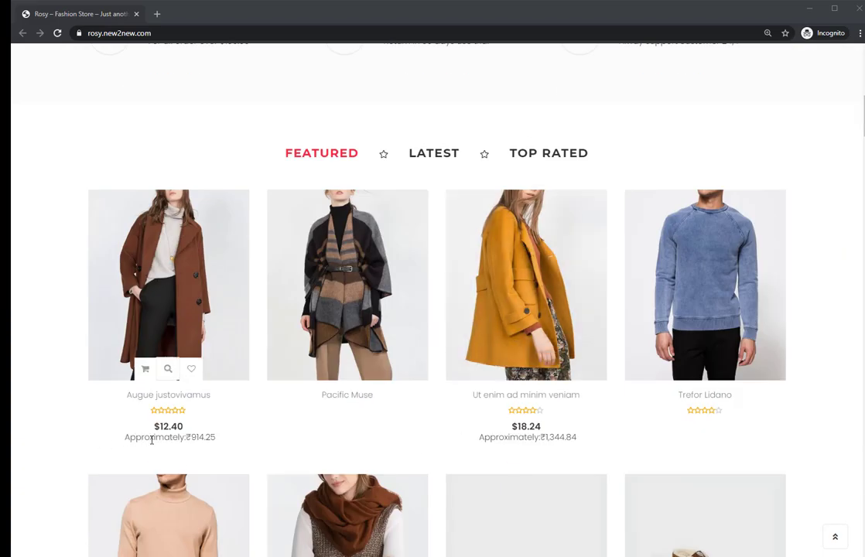
{"action": "left_click_drag", "start_coordinate": [125, 436], "coordinate": [217, 438]}
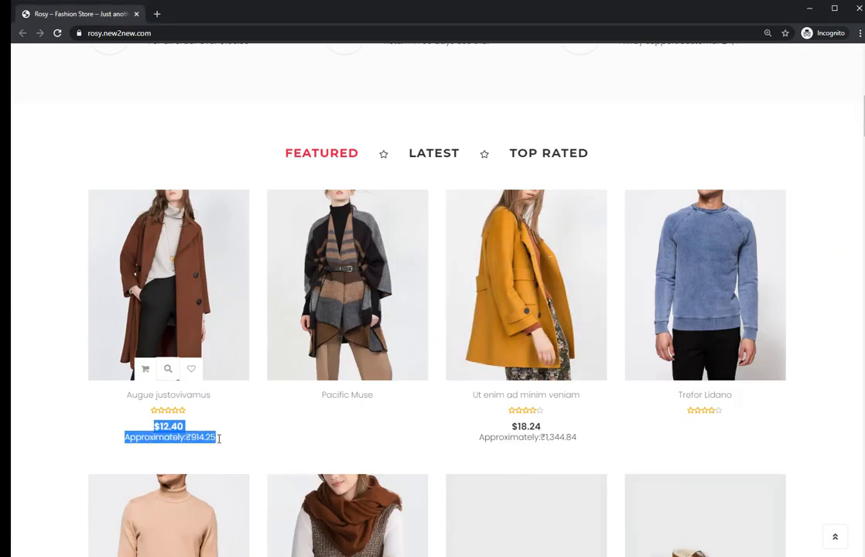
{"action": "left_click", "coordinate": [534, 459]}
{"action": "scroll", "coordinate": [577, 465], "scroll_direction": "down", "scroll_amount": 3}
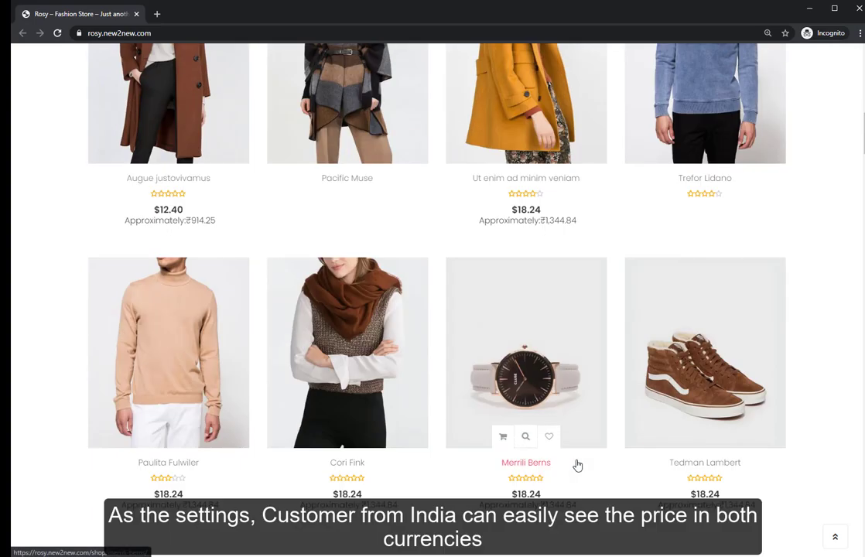
{"action": "scroll", "coordinate": [577, 464], "scroll_direction": "up", "scroll_amount": 10}
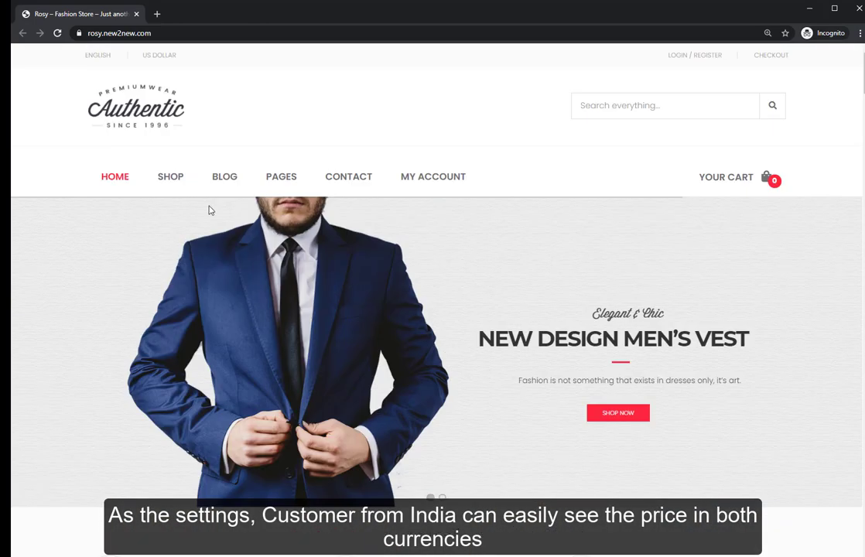
Browse the Shop listing and open the Alaster Smalley product page.
{"action": "left_click", "coordinate": [172, 180]}
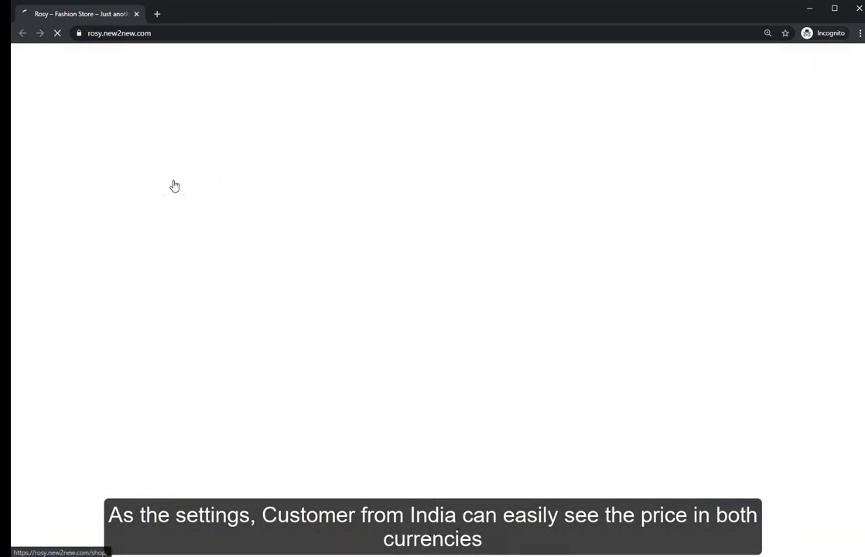
{"action": "scroll", "coordinate": [299, 243], "scroll_direction": "down", "scroll_amount": 5}
{"action": "scroll", "coordinate": [328, 367], "scroll_direction": "up", "scroll_amount": 1}
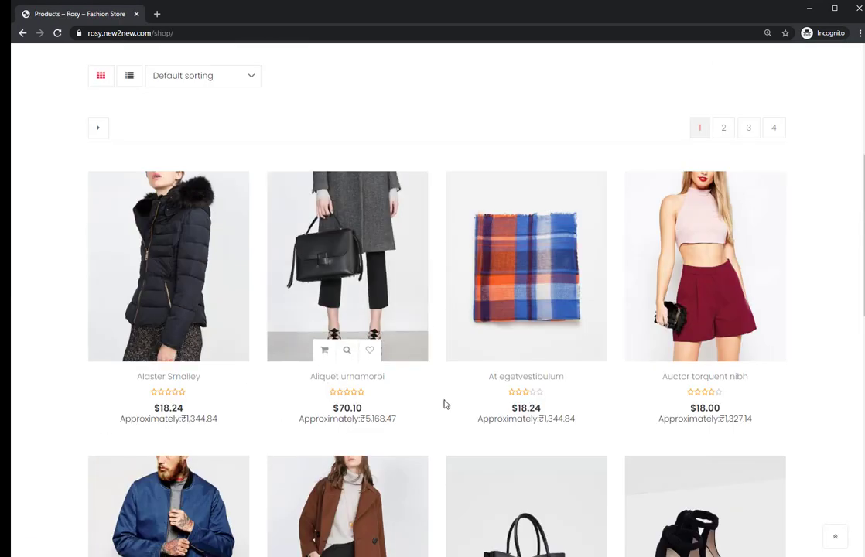
{"action": "scroll", "coordinate": [742, 441], "scroll_direction": "down", "scroll_amount": 3}
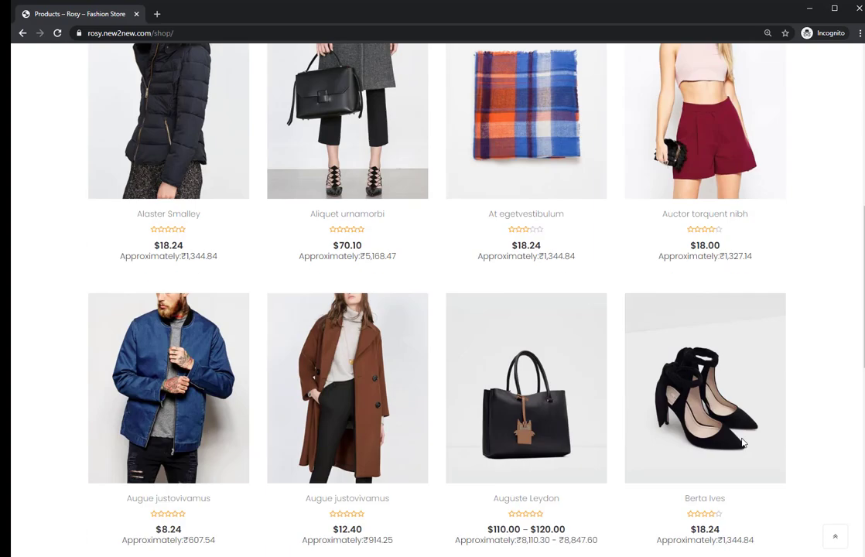
{"action": "scroll", "coordinate": [624, 406], "scroll_direction": "up", "scroll_amount": 3}
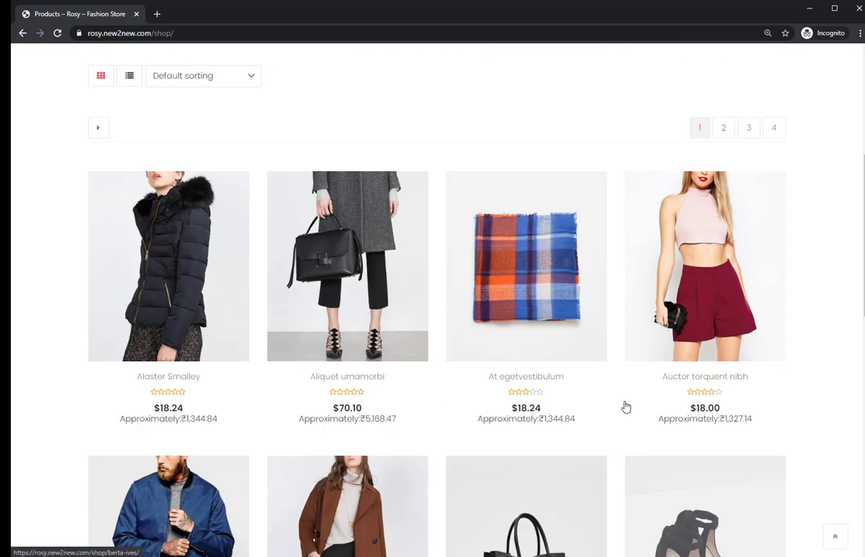
{"action": "left_click", "coordinate": [175, 270]}
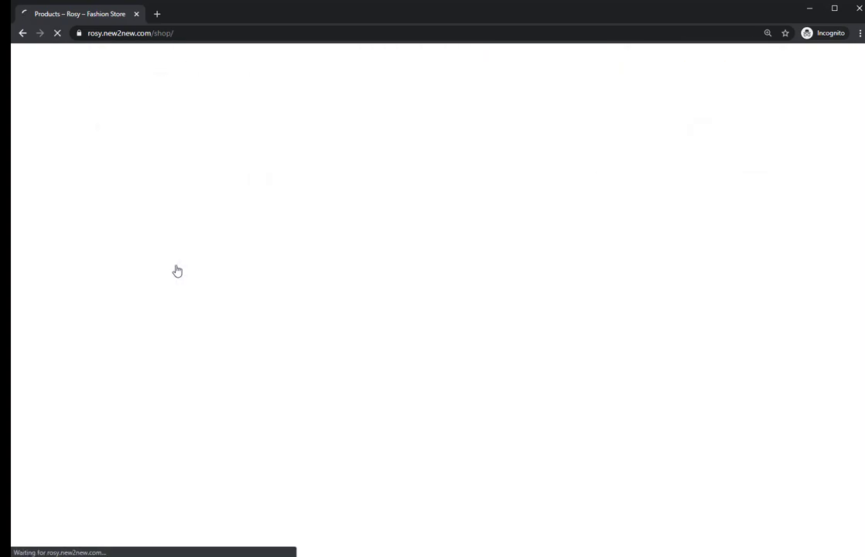
Check the jacket's ₹1,344.84 approximation, then add the Alaster Smalley jacket to the cart.
{"action": "scroll", "coordinate": [534, 302], "scroll_direction": "down", "scroll_amount": 2}
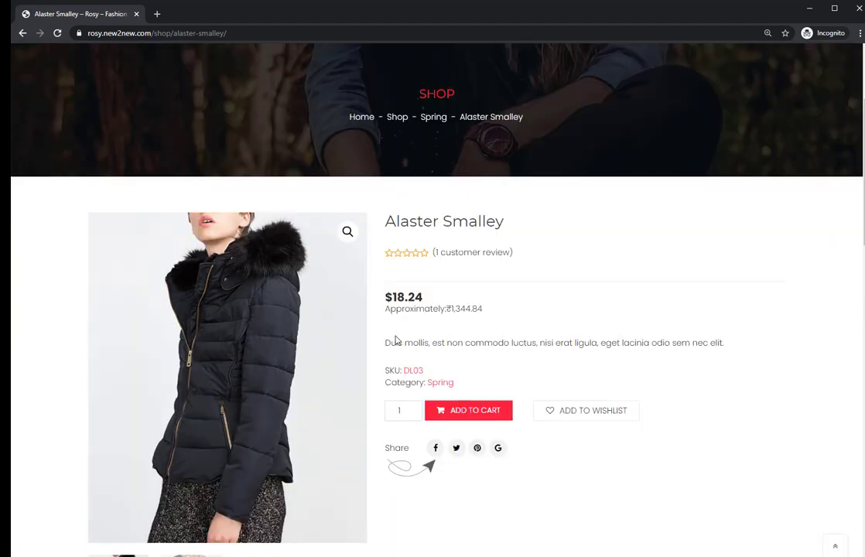
{"action": "left_click_drag", "start_coordinate": [387, 319], "coordinate": [527, 318]}
{"action": "left_click", "coordinate": [512, 324]}
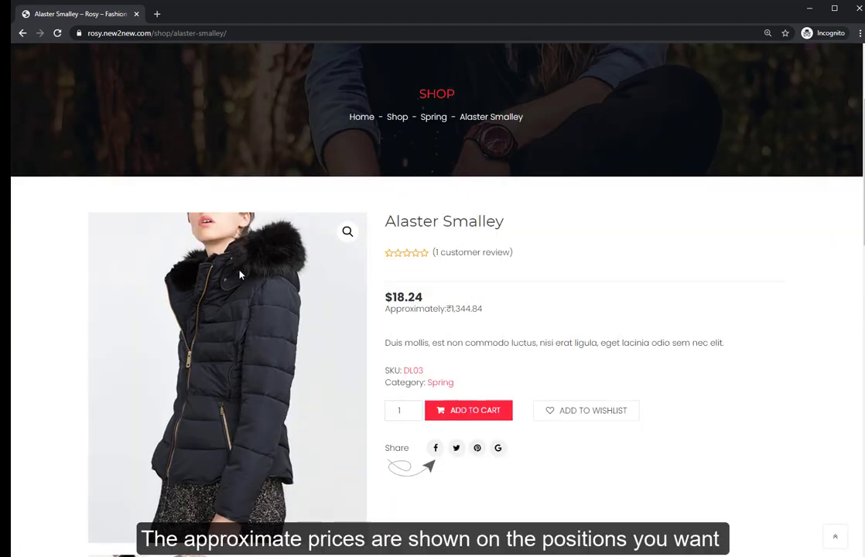
{"action": "left_click", "coordinate": [468, 410]}
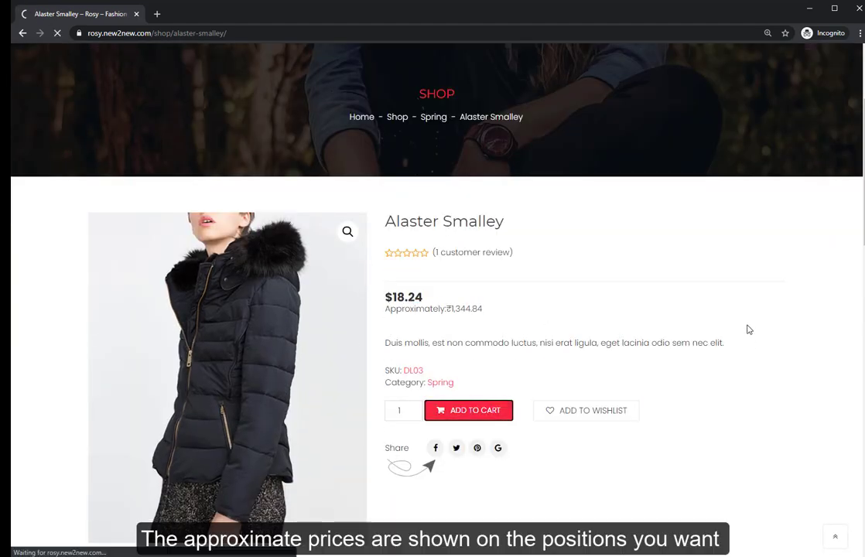
In the cart, review the ₹ approximations, total $28.24 ≈ ₹2,082.14, then proceed to checkout.
{"action": "scroll", "coordinate": [744, 401], "scroll_direction": "down", "scroll_amount": 2}
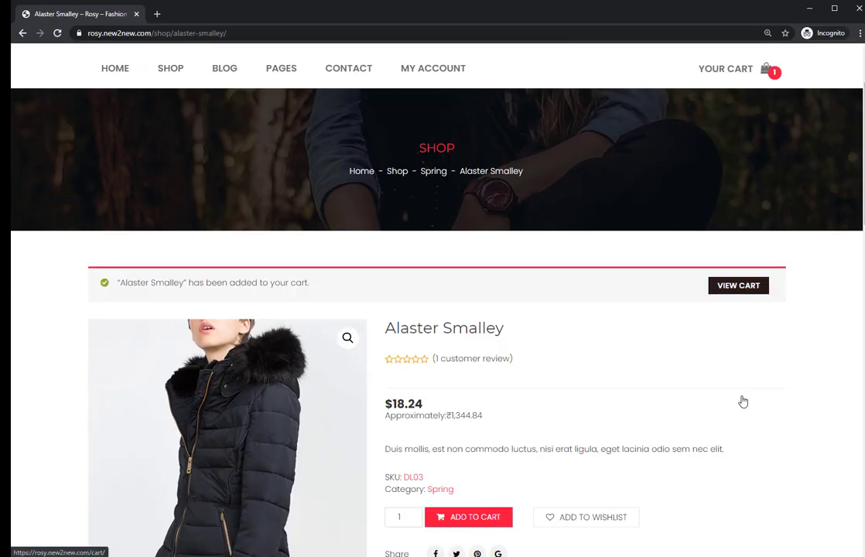
{"action": "left_click", "coordinate": [740, 286]}
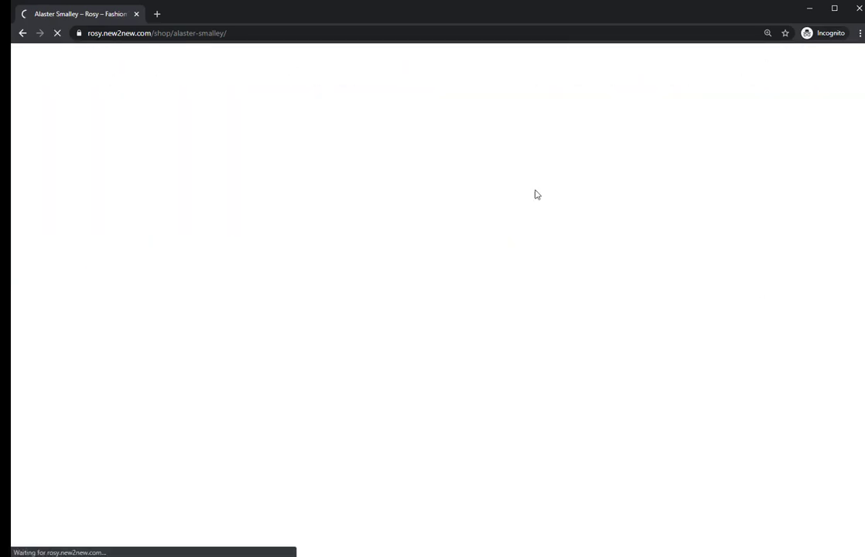
{"action": "scroll", "coordinate": [432, 174], "scroll_direction": "down", "scroll_amount": 5}
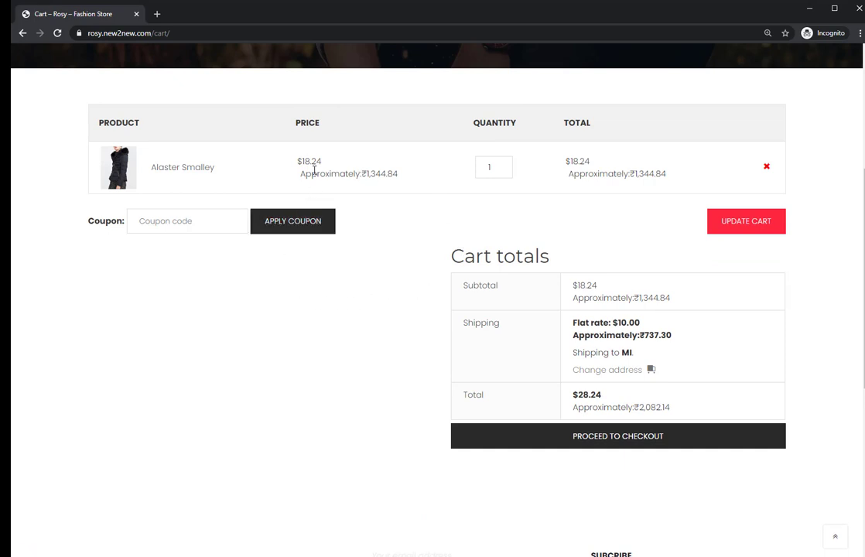
{"action": "left_click_drag", "start_coordinate": [308, 174], "coordinate": [439, 186]}
{"action": "left_click_drag", "start_coordinate": [570, 184], "coordinate": [729, 188]}
{"action": "left_click", "coordinate": [729, 187]}
{"action": "left_click", "coordinate": [656, 435]}
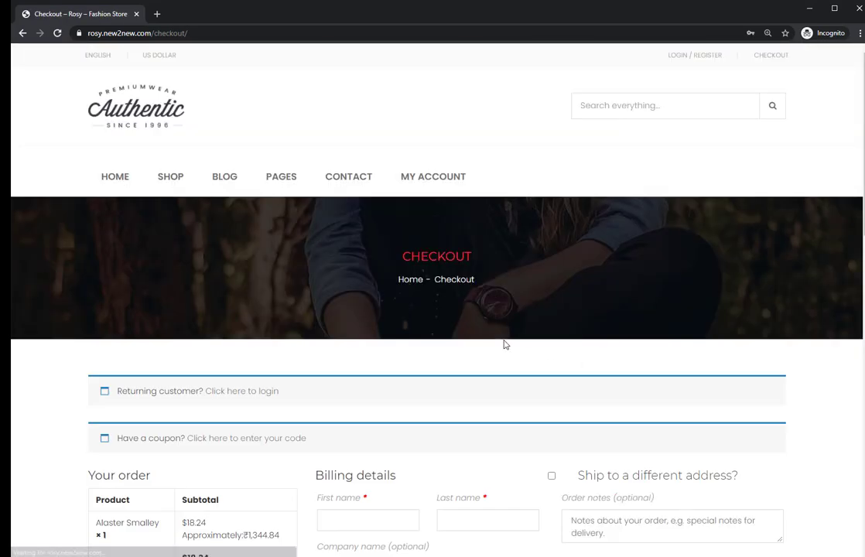
{"action": "scroll", "coordinate": [504, 344], "scroll_direction": "down", "scroll_amount": 2}
{"action": "scroll", "coordinate": [504, 345], "scroll_direction": "down", "scroll_amount": 2}
{"action": "left_click_drag", "start_coordinate": [188, 255], "coordinate": [311, 255]}
{"action": "left_click", "coordinate": [311, 255]}
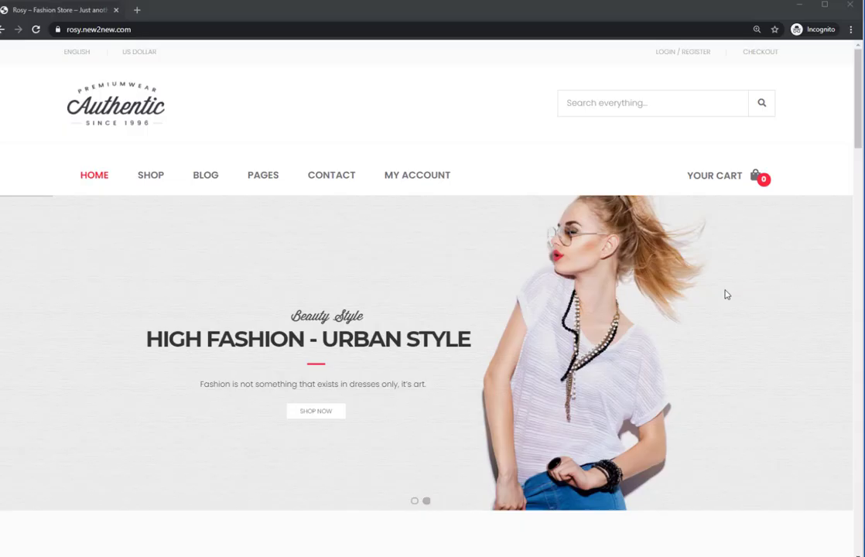
Check the featured $12.40 price's €10.11 approximation, then open the Tedman Lambert sneakers page.
{"action": "scroll", "coordinate": [724, 293], "scroll_direction": "down", "scroll_amount": 4}
{"action": "scroll", "coordinate": [725, 294], "scroll_direction": "down", "scroll_amount": 3}
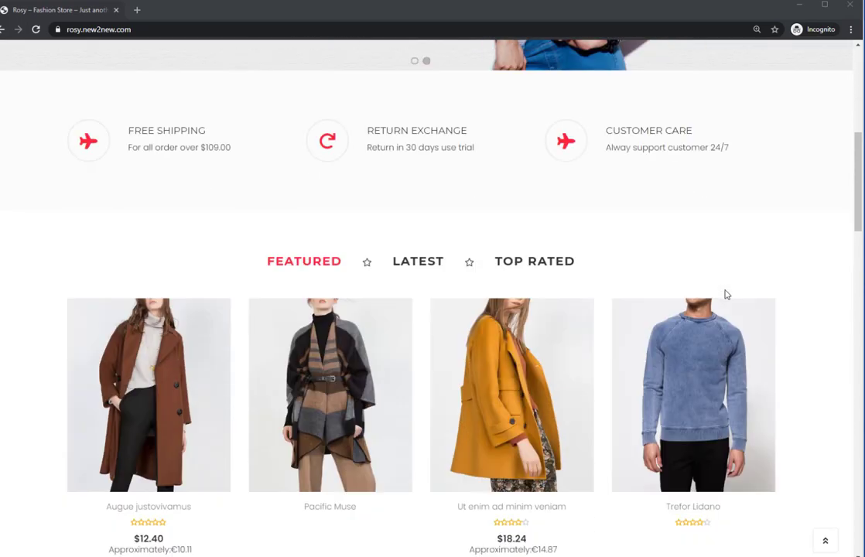
{"action": "left_click_drag", "start_coordinate": [105, 447], "coordinate": [230, 445]}
{"action": "left_click", "coordinate": [229, 446]}
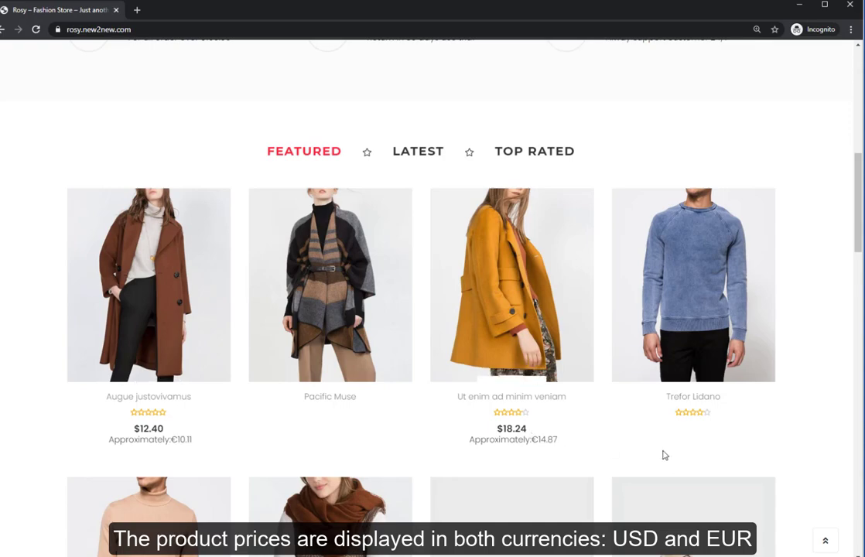
{"action": "scroll", "coordinate": [663, 455], "scroll_direction": "down", "scroll_amount": 3}
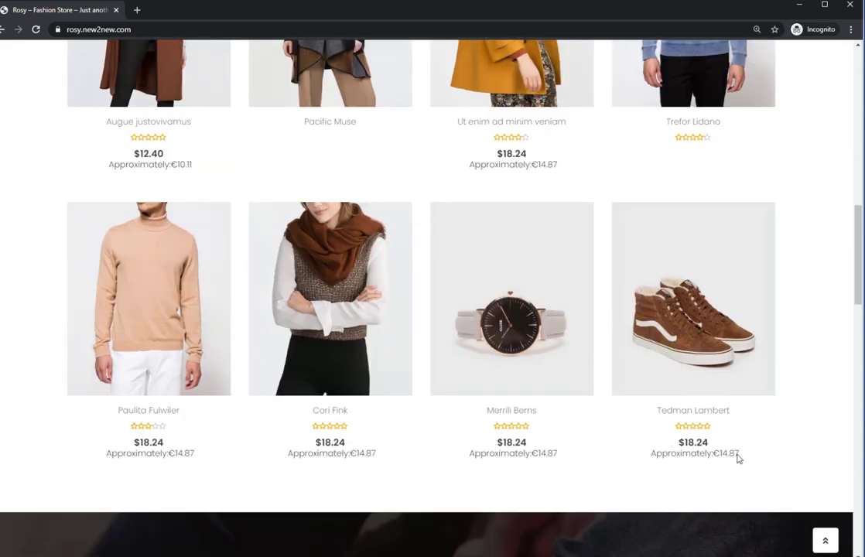
{"action": "left_click", "coordinate": [698, 306]}
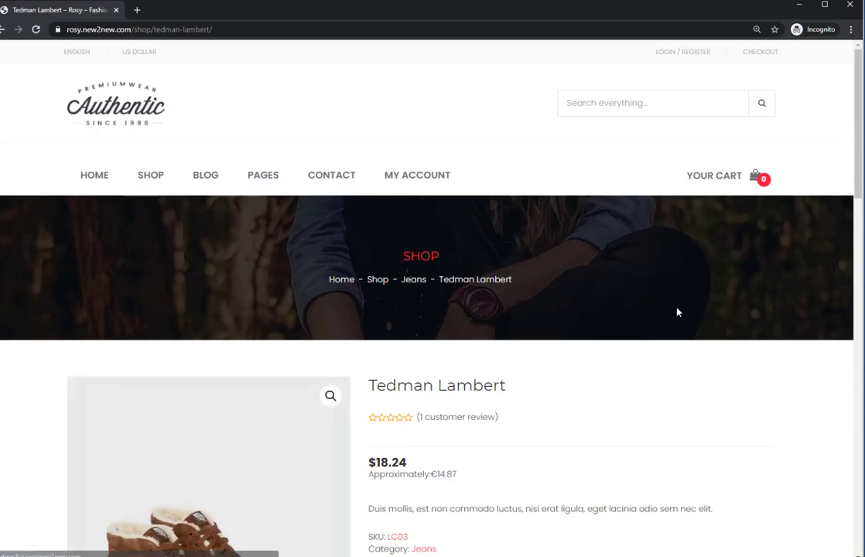
Add the Tedman Lambert sneakers ($18.24 ≈ €14.87) and view the cart totalling $28.24 ≈ €23.02.
{"action": "scroll", "coordinate": [659, 324], "scroll_direction": "down", "scroll_amount": 3}
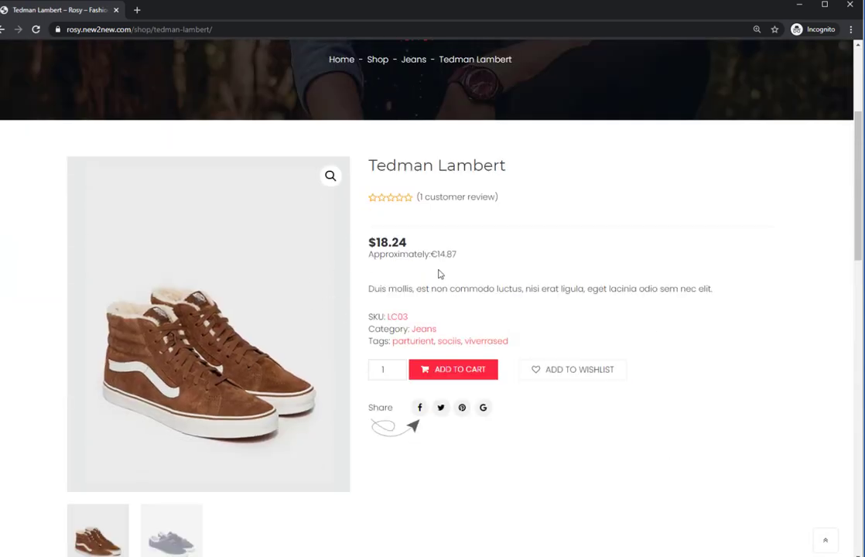
{"action": "left_click", "coordinate": [467, 371]}
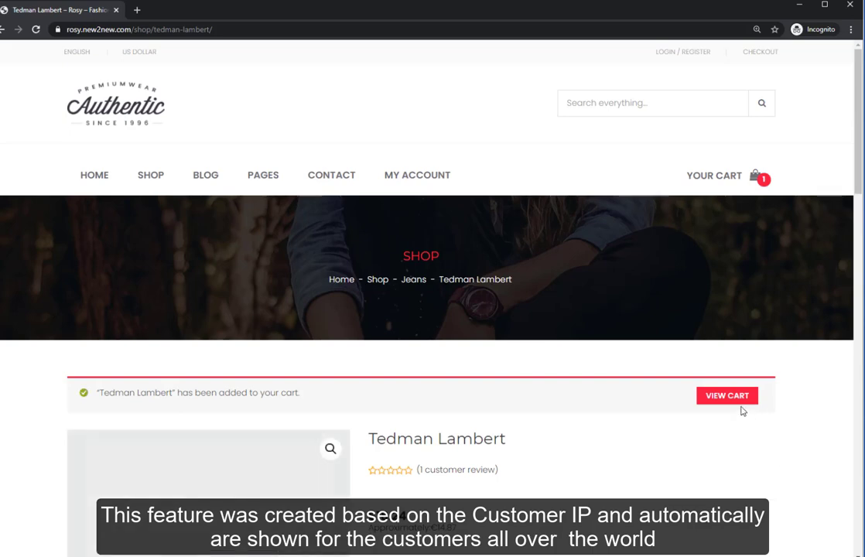
{"action": "mouse_move", "coordinate": [756, 182]}
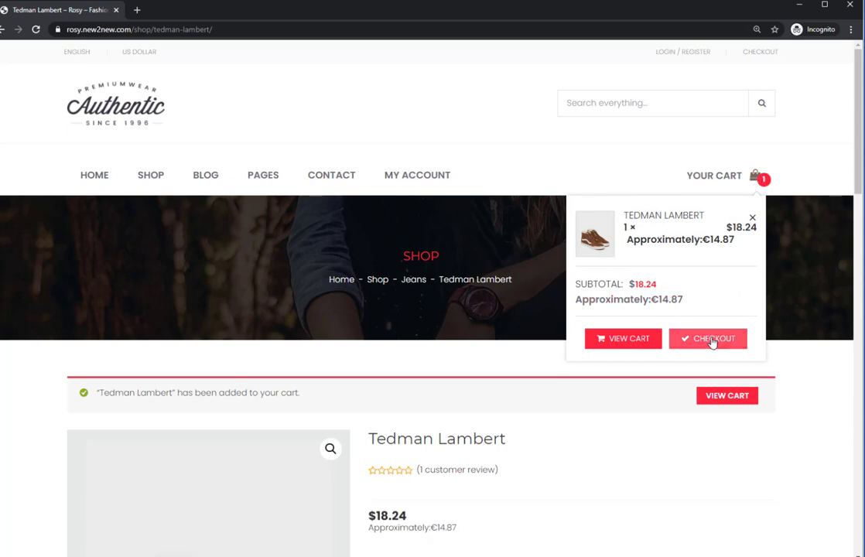
{"action": "left_click", "coordinate": [652, 345]}
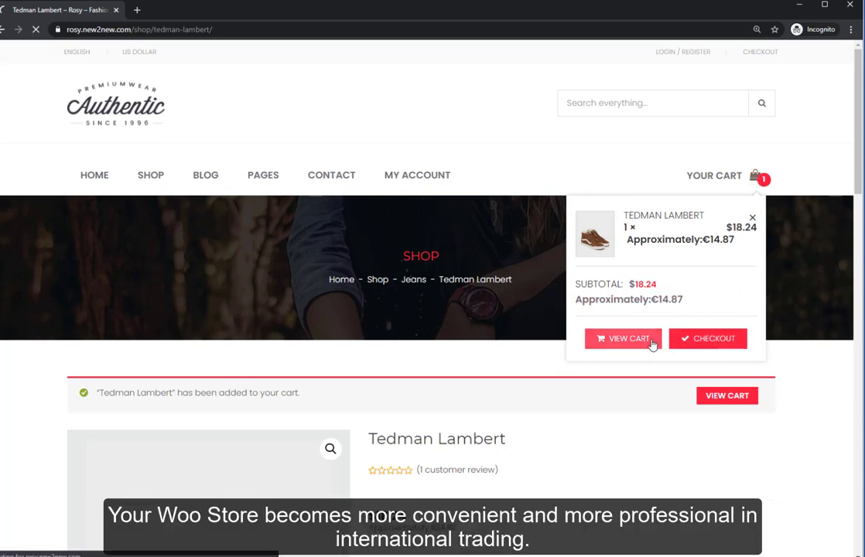
{"action": "scroll", "coordinate": [437, 272], "scroll_direction": "down", "scroll_amount": 3}
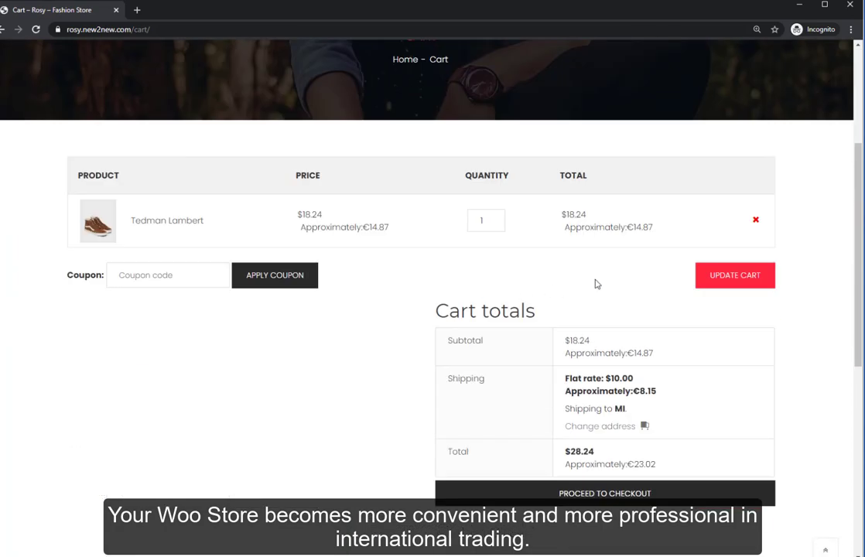